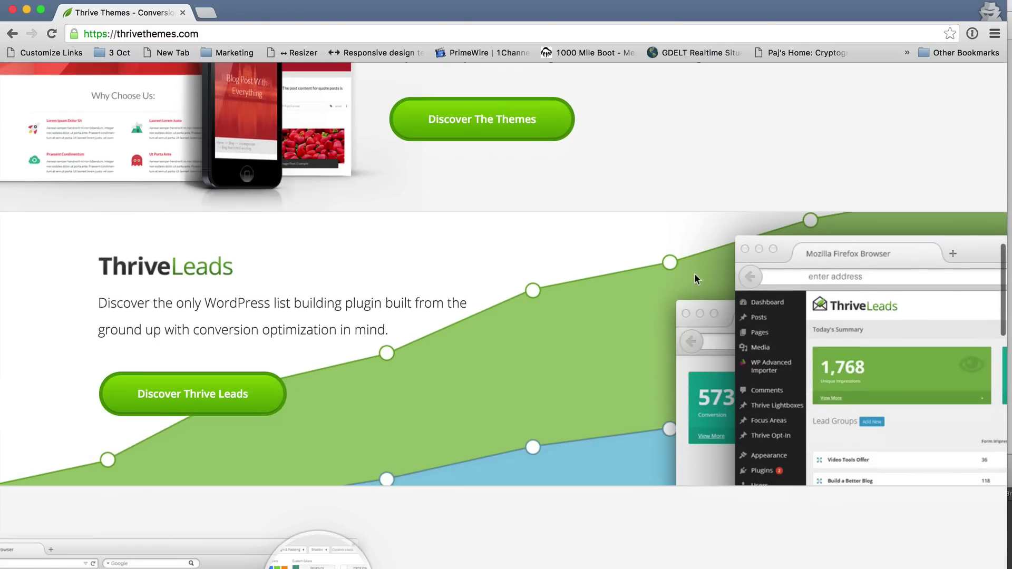
# Step: Review the Thrive Leads product page pricing, then begin ActiveCampaign's free trial sign-up
pyautogui.click(231, 394)
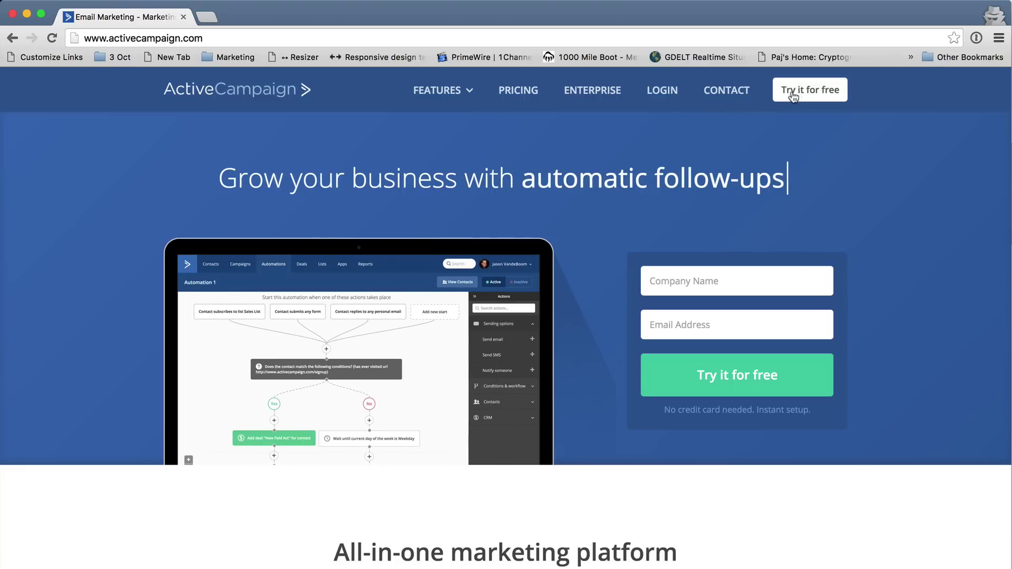
pyautogui.click(801, 94)
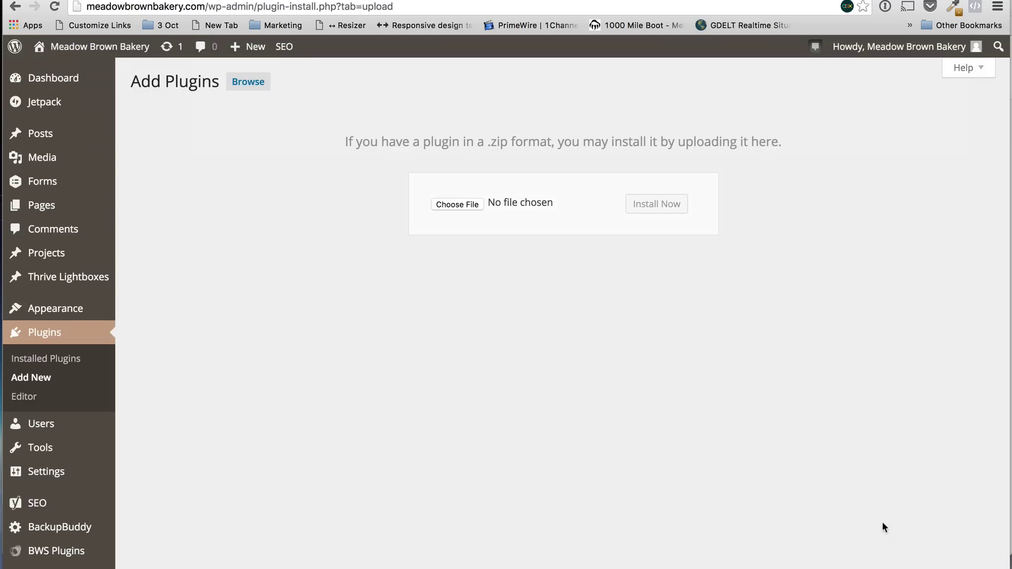
# Step: Scroll the WordPress admin sidebar to bring up the Thrive Leads menu
pyautogui.scroll(-5, 312, 245)
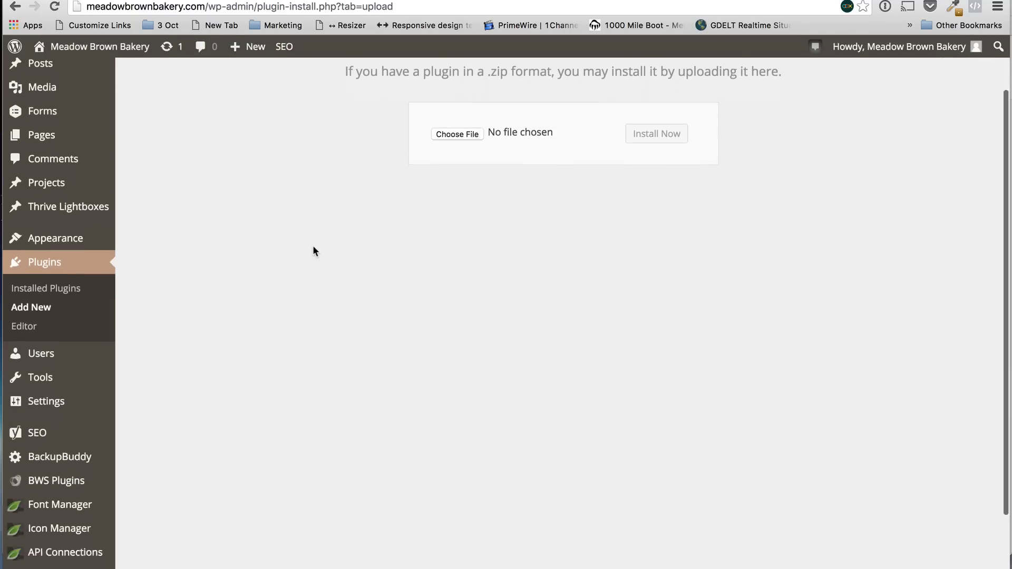
pyautogui.moveTo(86, 471)
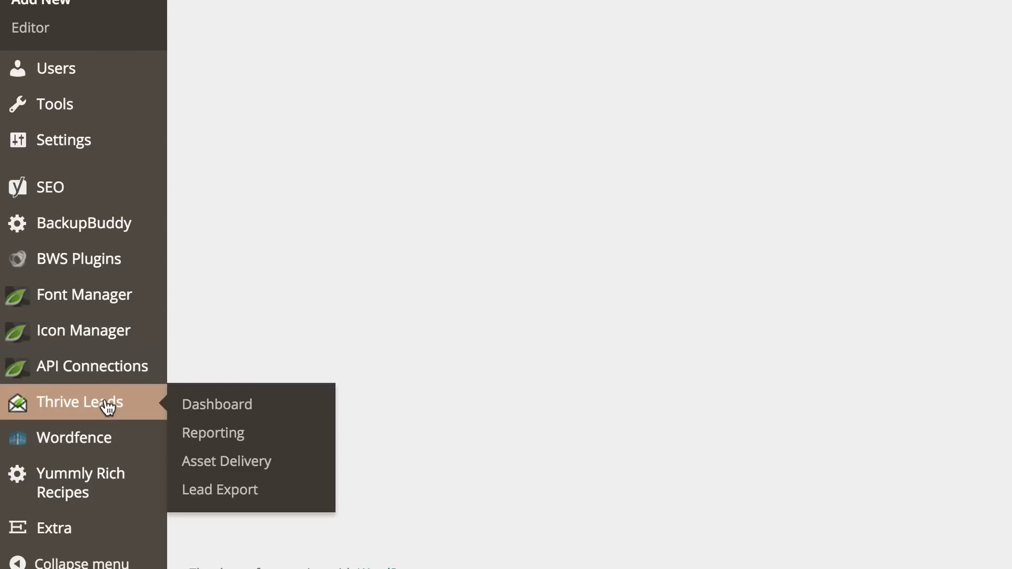
# Step: From the Thrive Leads dashboard, add a lead group named 'Meadow Members'
pyautogui.click(213, 409)
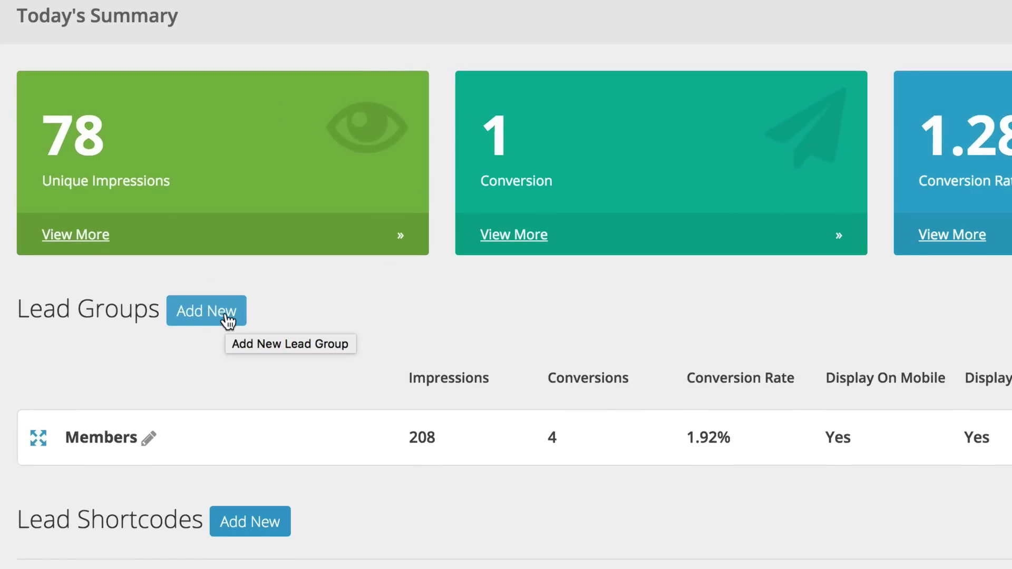
pyautogui.click(227, 315)
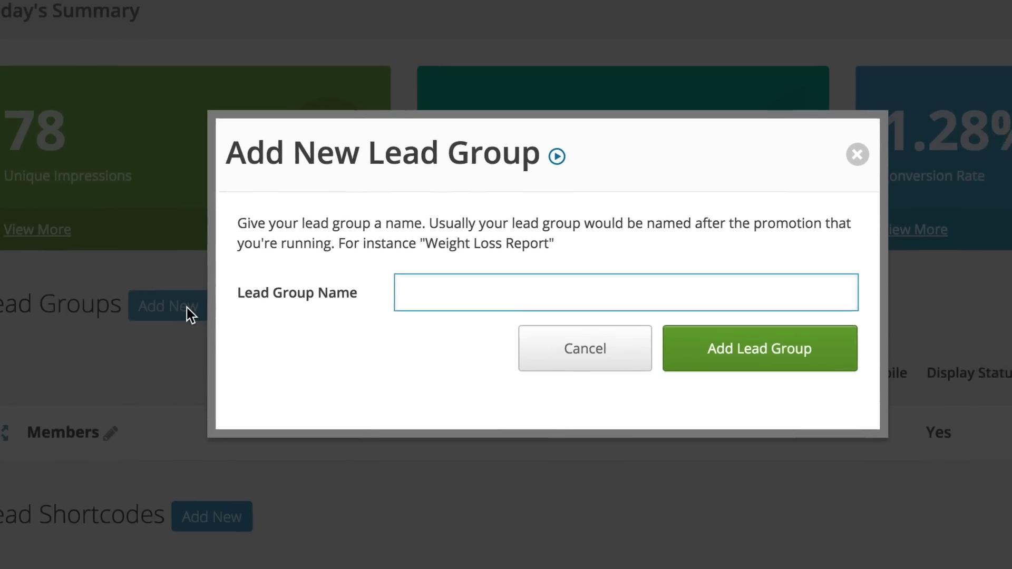
pyautogui.write('Mea')
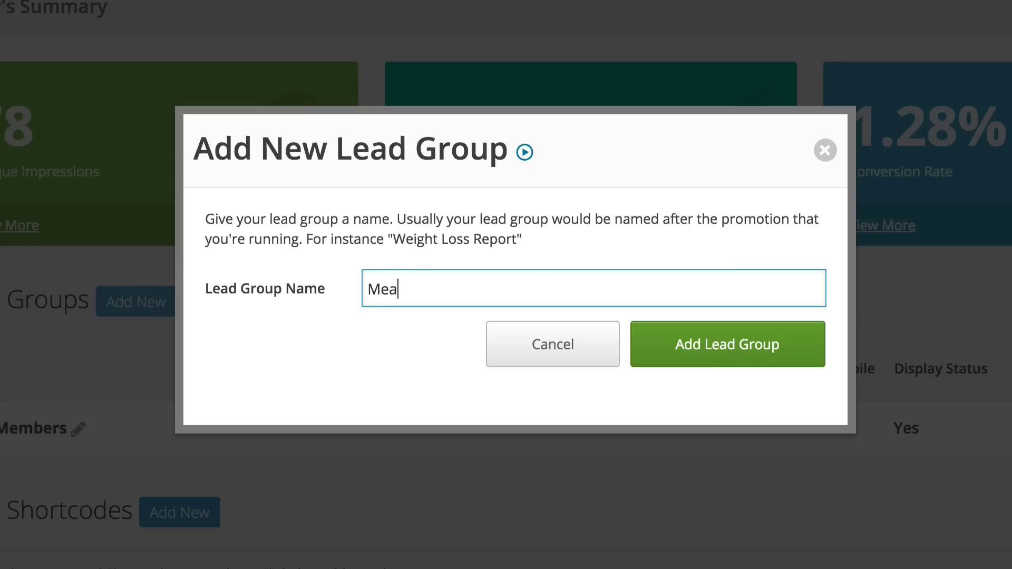
pyautogui.write('dow Members')
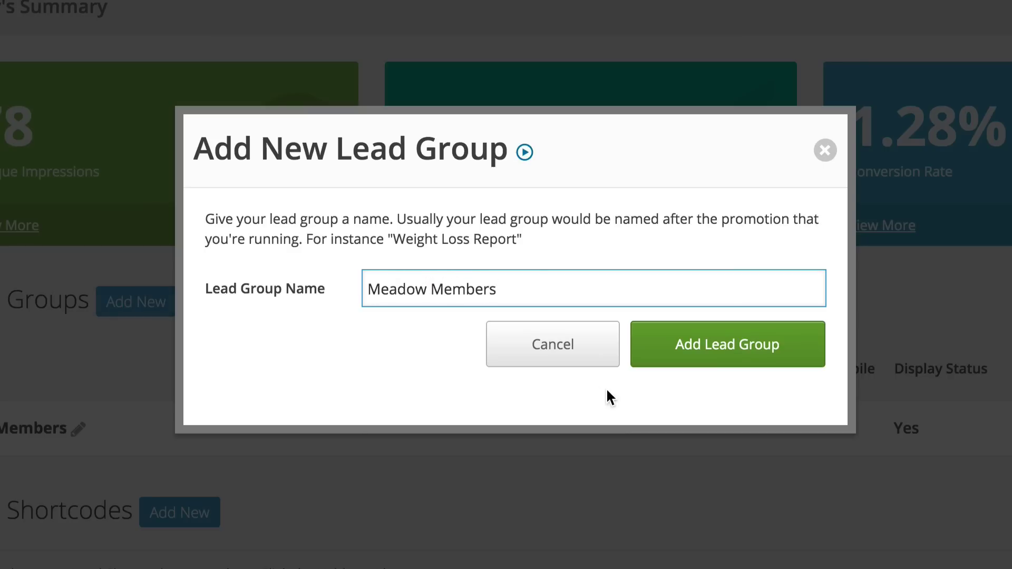
pyautogui.click(732, 345)
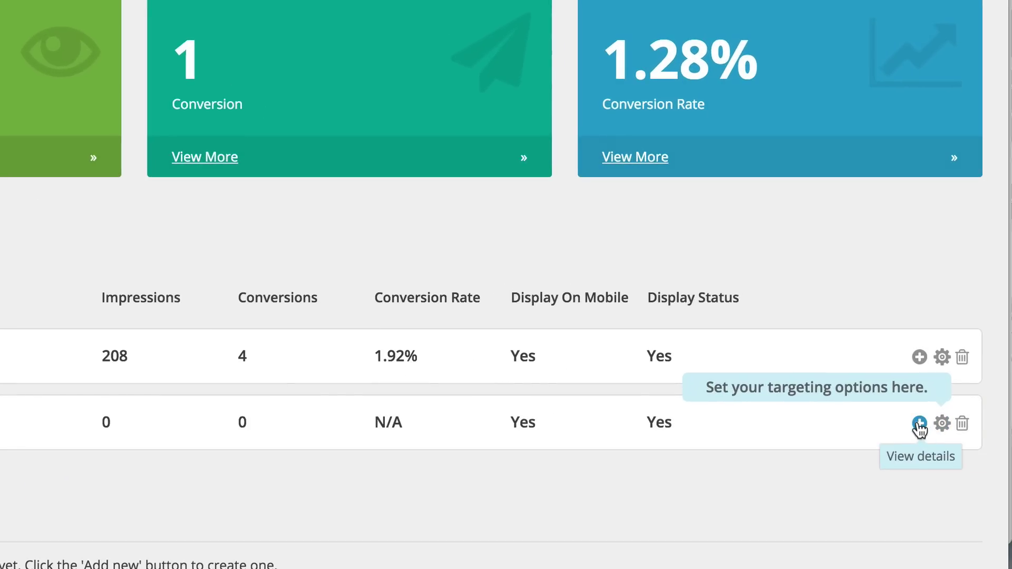
# Step: Expand the Meadow Members group and create a lightbox form named 'Meadow members'
pyautogui.click(918, 423)
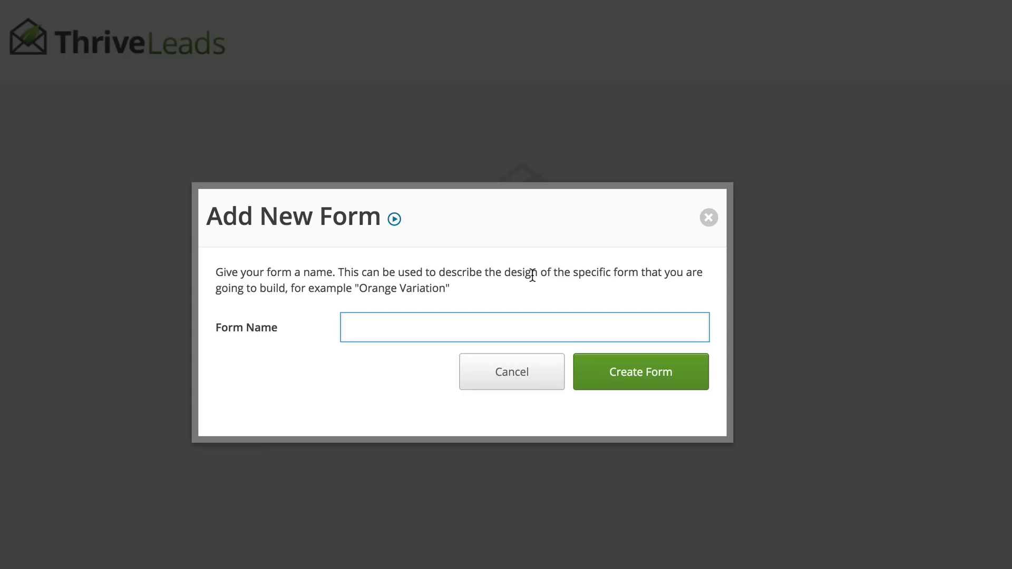
pyautogui.write('Meadow members')
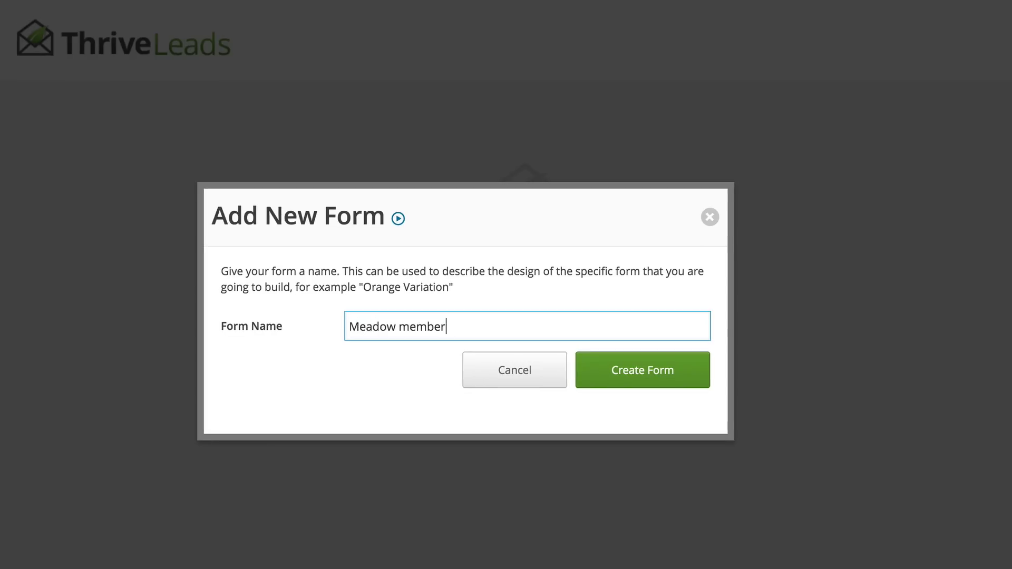
pyautogui.click(649, 369)
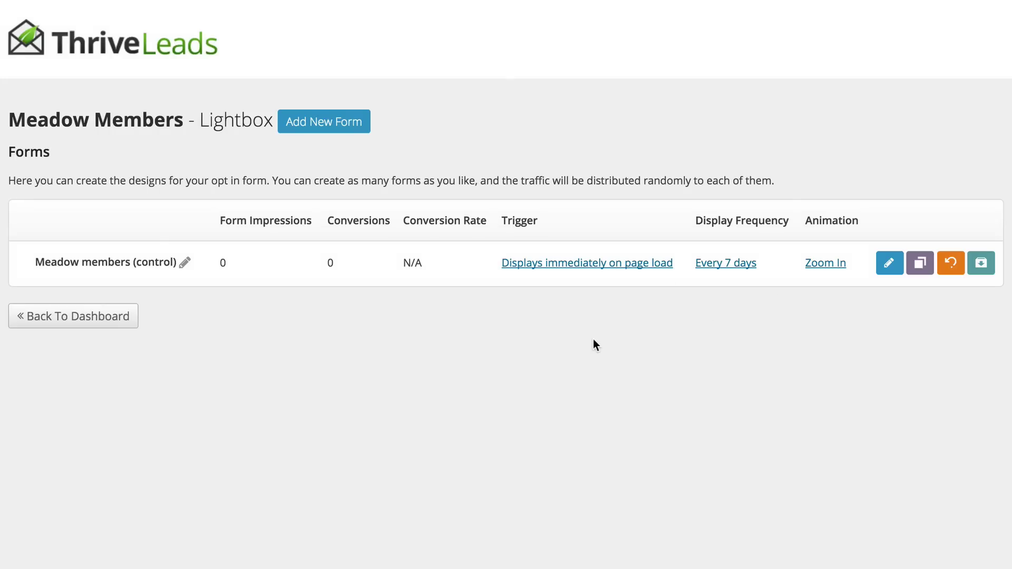
# Step: Change the Meadow members lightbox trigger to show after a 4-second delay and save
pyautogui.click(588, 262)
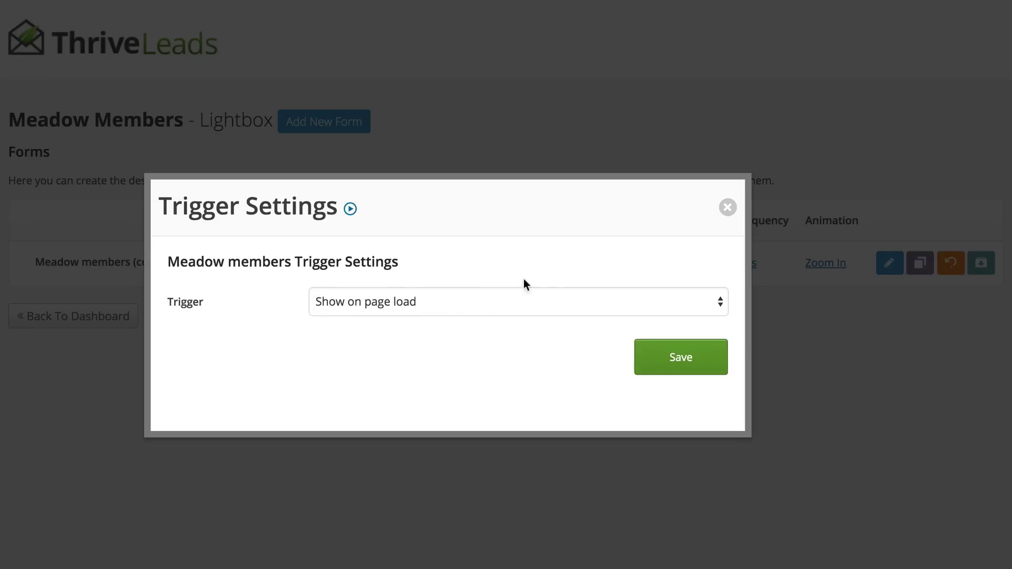
pyautogui.click(470, 299)
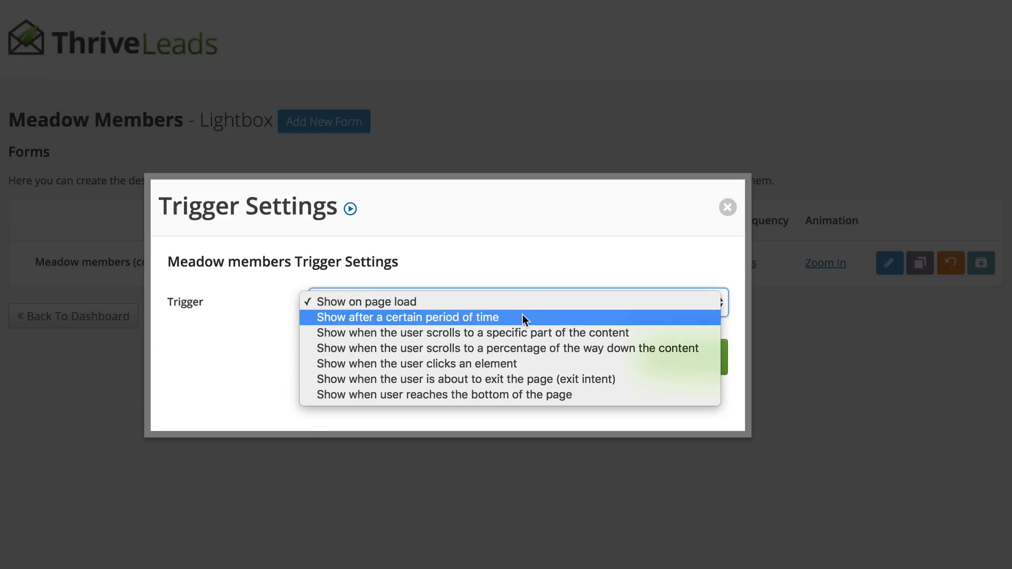
pyautogui.click(486, 316)
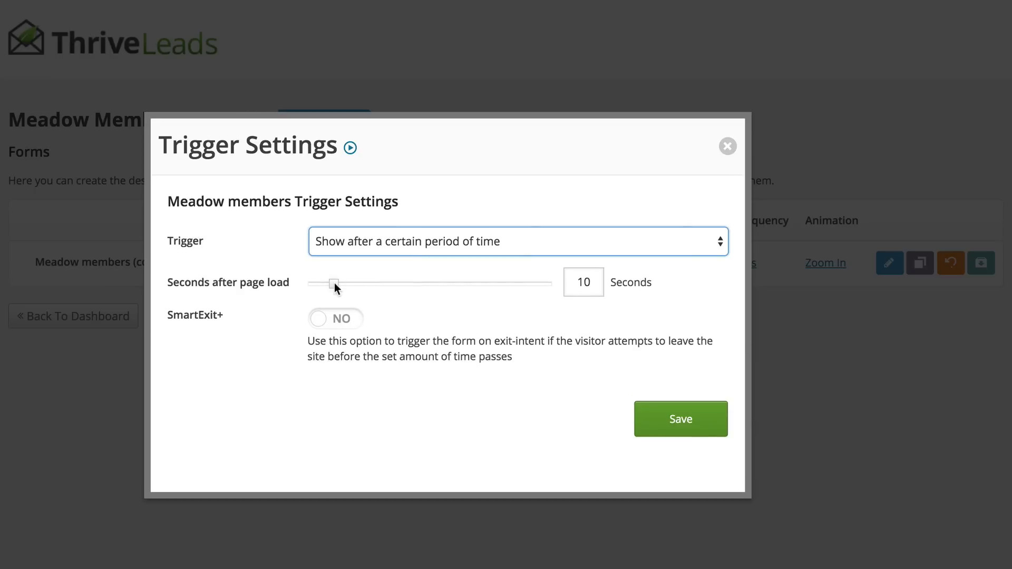
pyautogui.moveTo(334, 283); pyautogui.dragTo(317, 288)
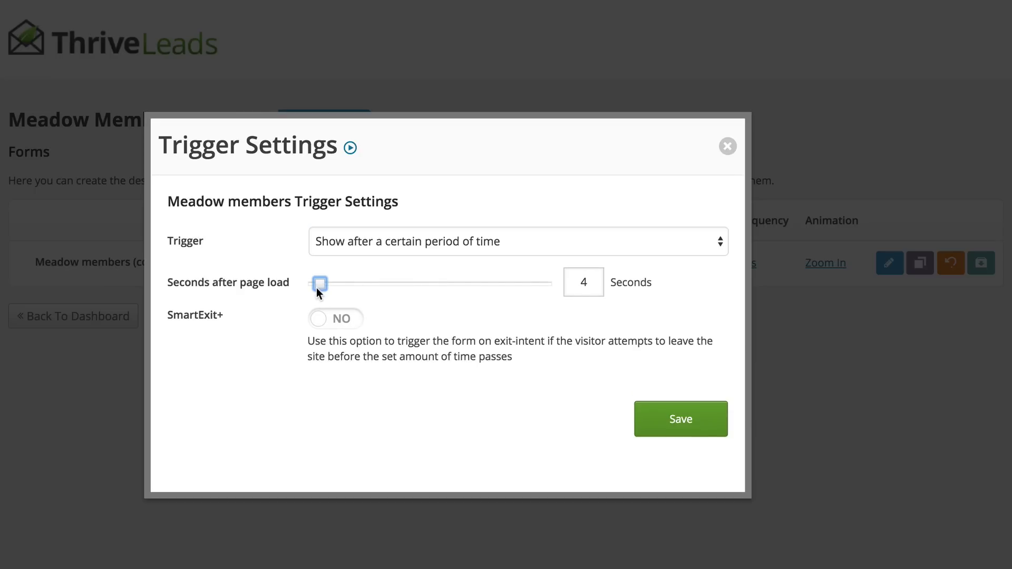
pyautogui.click(694, 431)
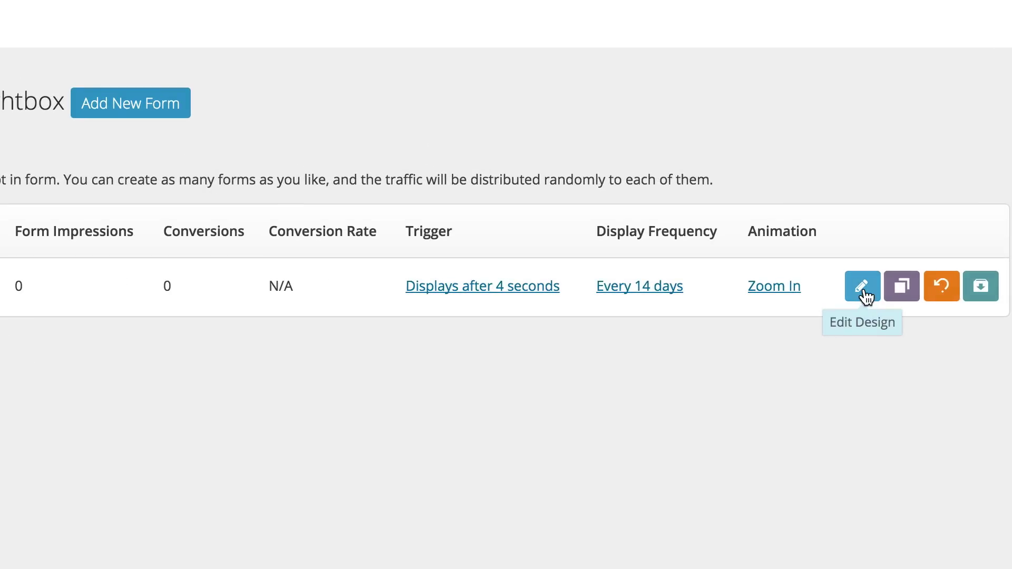
# Step: Load the Lightbox Set 002 v2 template for the Meadow members form
pyautogui.click(864, 289)
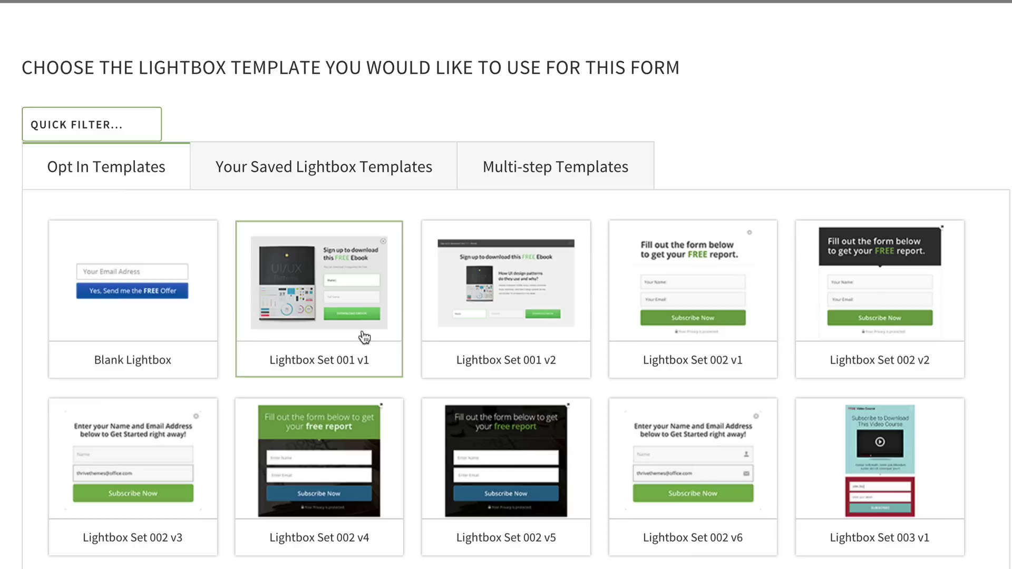
pyautogui.click(795, 325)
pyautogui.scroll(-4, 1007, 332)
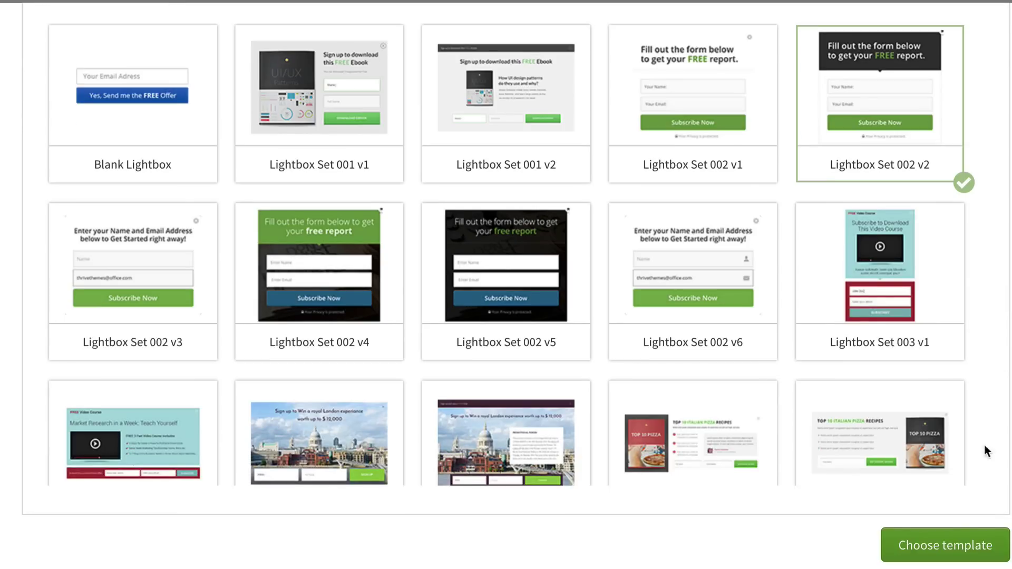
pyautogui.click(941, 550)
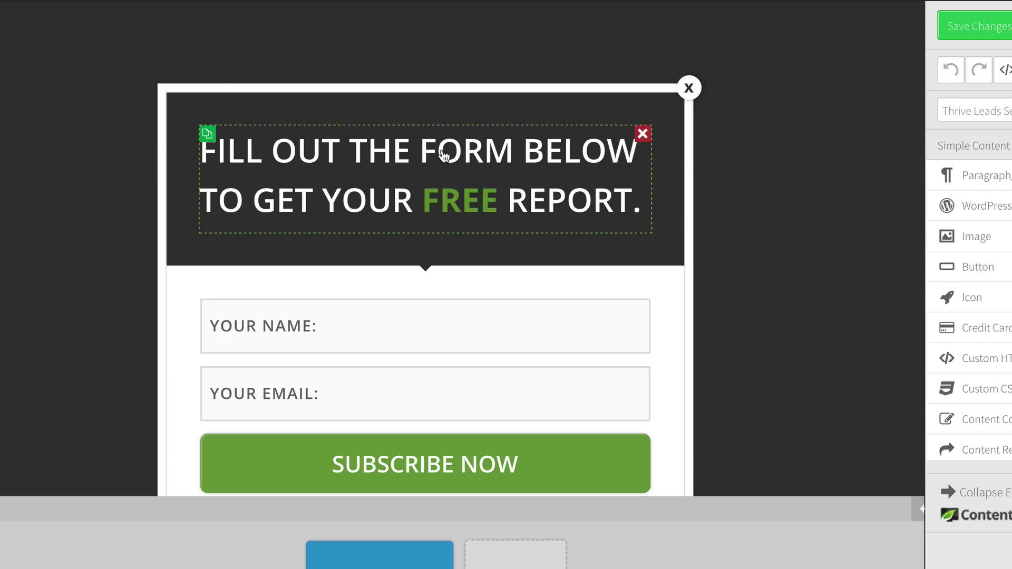
# Step: Replace the heading with 'GET YOUR FIRST RECIPE FOR FREE WHEN YOU SIGN UP'
pyautogui.click(518, 196)
pyautogui.press('Right')
pyautogui.press('Right')
pyautogui.press('Right')
pyautogui.press('Right')
pyautogui.press('Right')
pyautogui.press('Right')
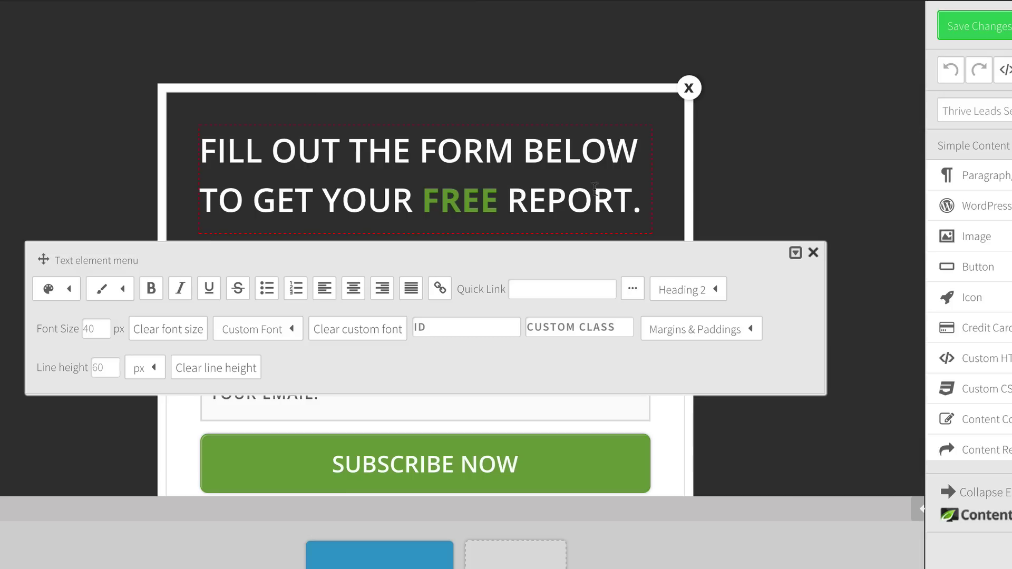
pyautogui.hotkey('shift', 'Left')
pyautogui.hotkey('shift', 'Up')
pyautogui.hotkey('shift', 'Home')
pyautogui.write('GET YOUR FIRS')
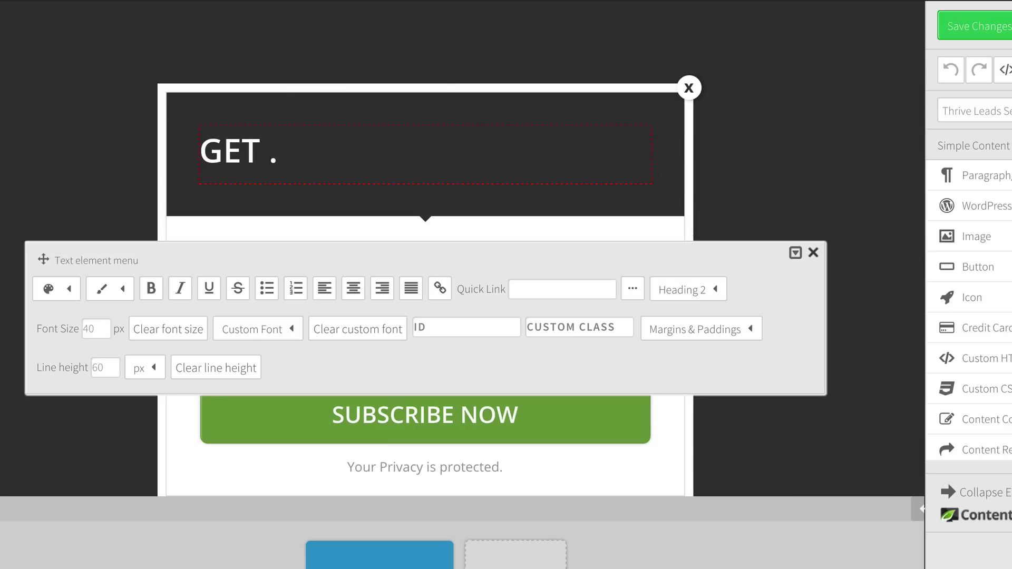
pyautogui.write('T RECIPE FOR FREE ')
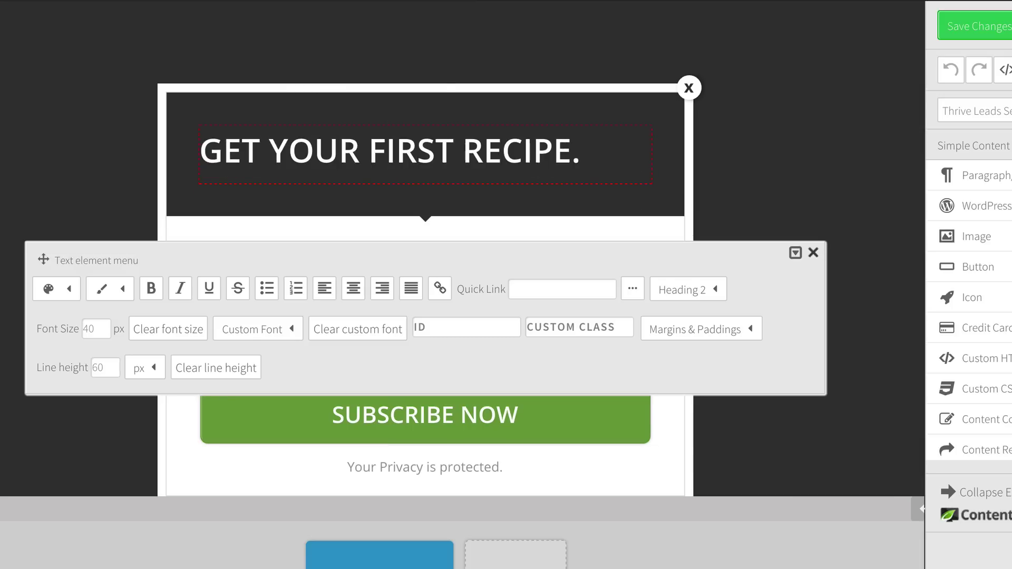
pyautogui.write('WHEN YOU SIGN UP')
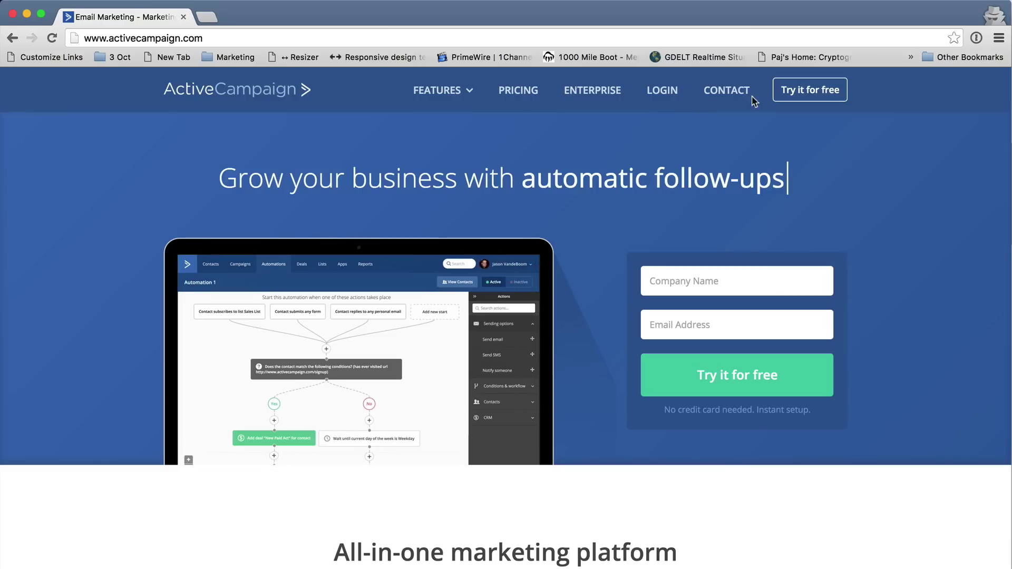
# Step: Log into ActiveCampaign and go to the Lists page
pyautogui.click(800, 95)
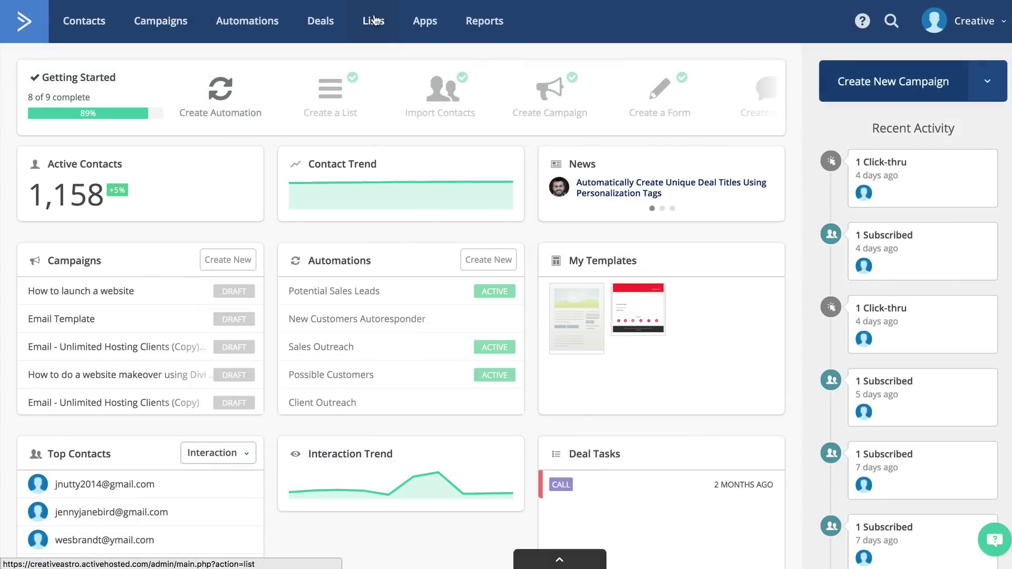
pyautogui.click(374, 27)
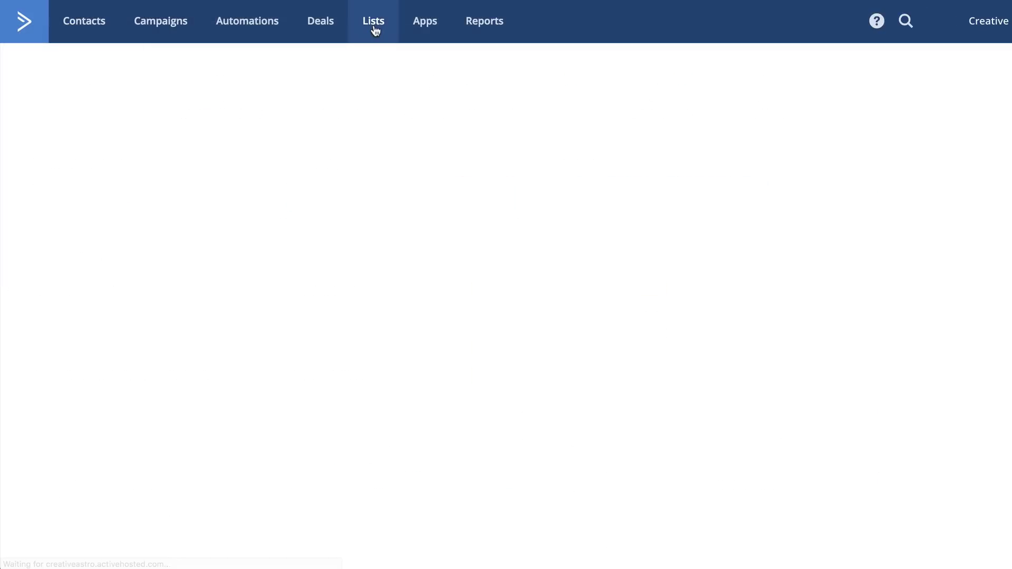
pyautogui.scroll(-10, 837, 498)
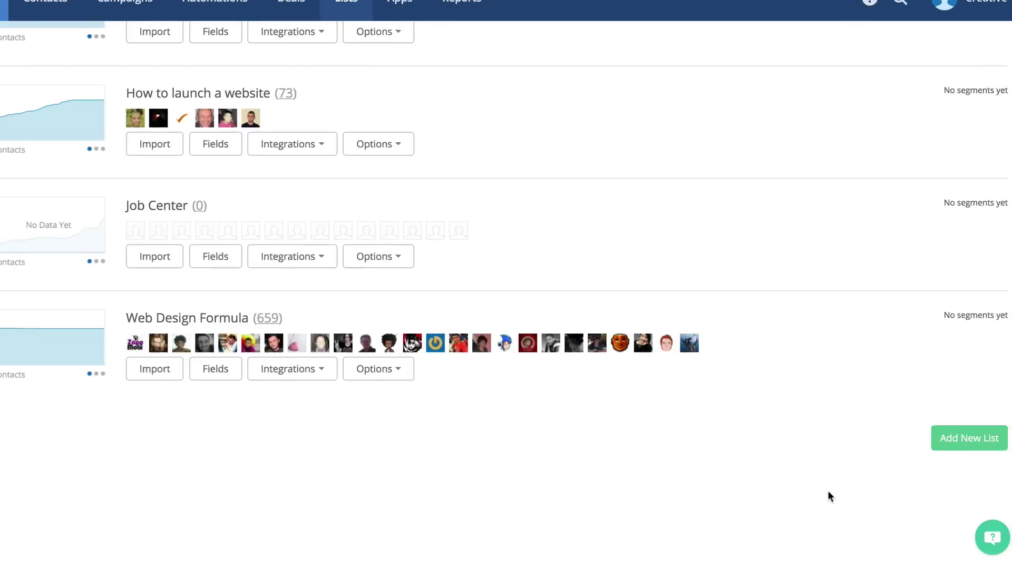
# Step: Create the 'Meadow Members' list with the meadowbrownbakery.com URL and a free-recipe sign-up reminder
pyautogui.click(959, 442)
pyautogui.write('M')
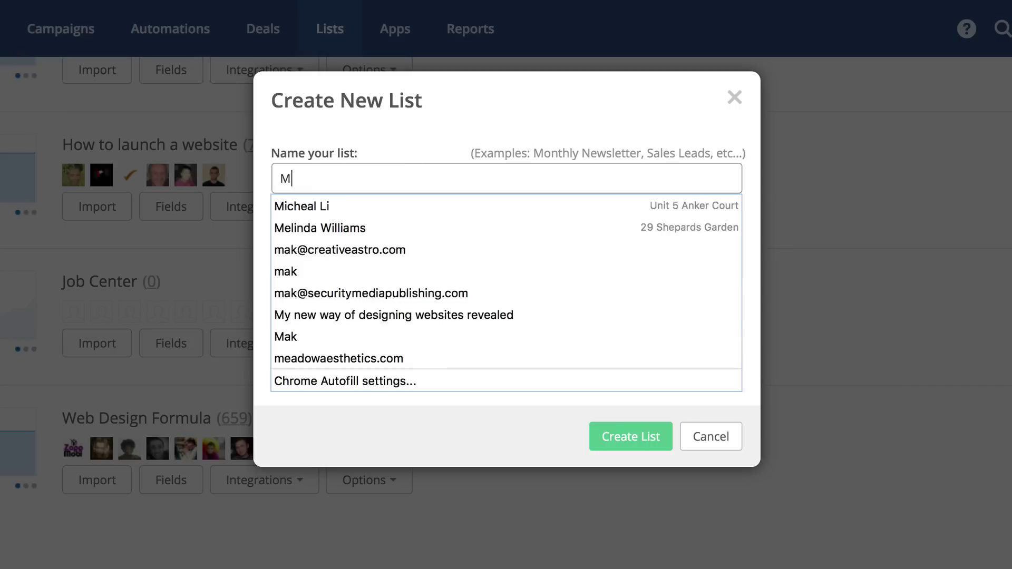
pyautogui.write('eadow M')
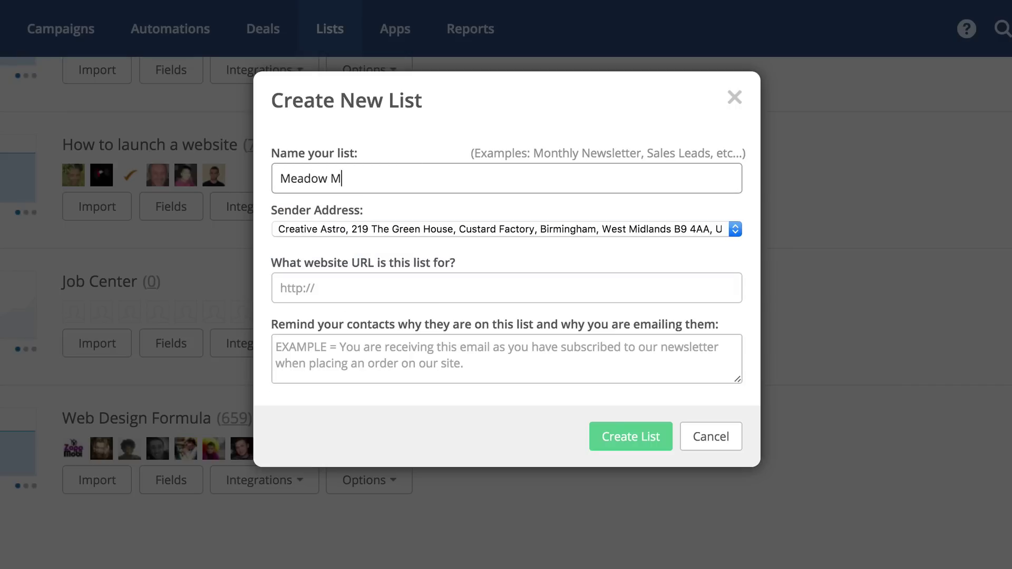
pyautogui.write('embers')
pyautogui.press('Tab')
pyautogui.write('http://meadowbrownbakery.com/')
pyautogui.click(375, 354)
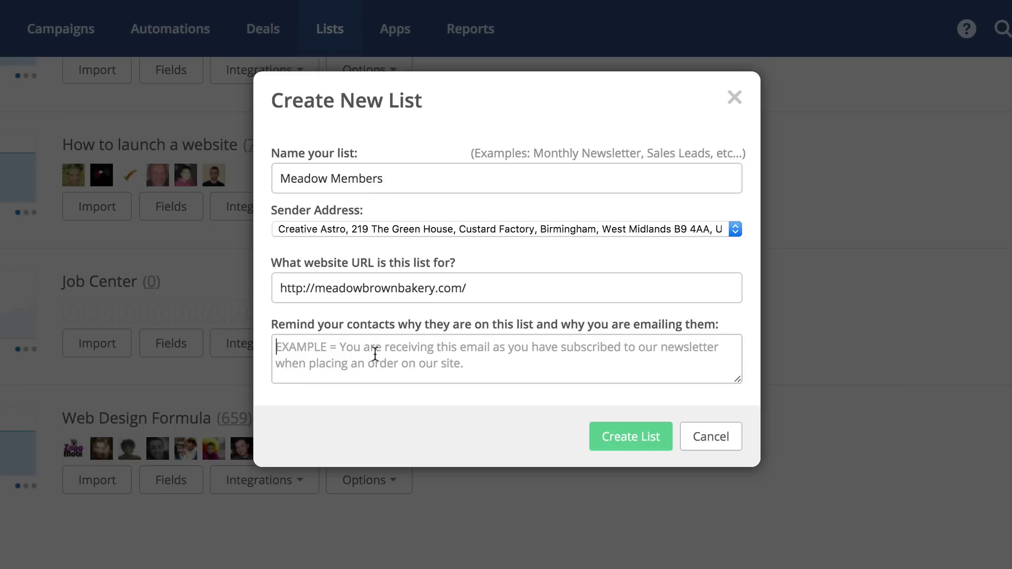
pyautogui.write('You are receiving this email because you signup to receive a FREE recipe.')
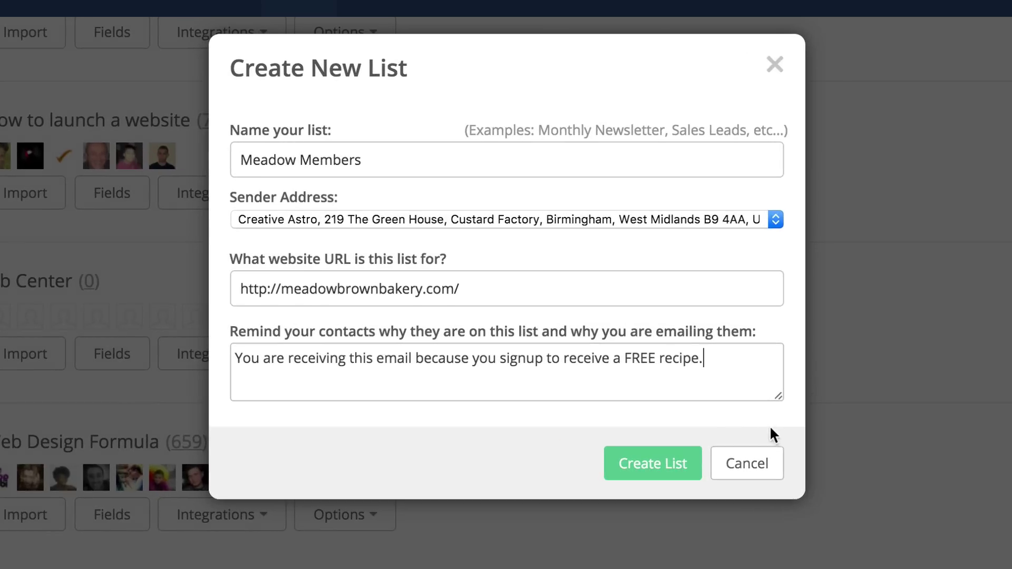
pyautogui.click(653, 469)
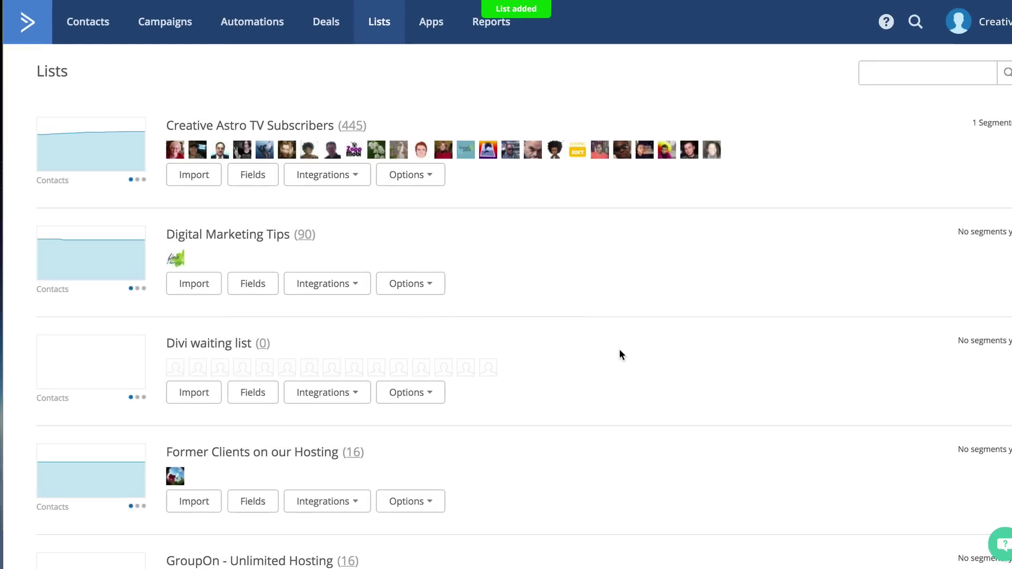
pyautogui.scroll(-5, 763, 217)
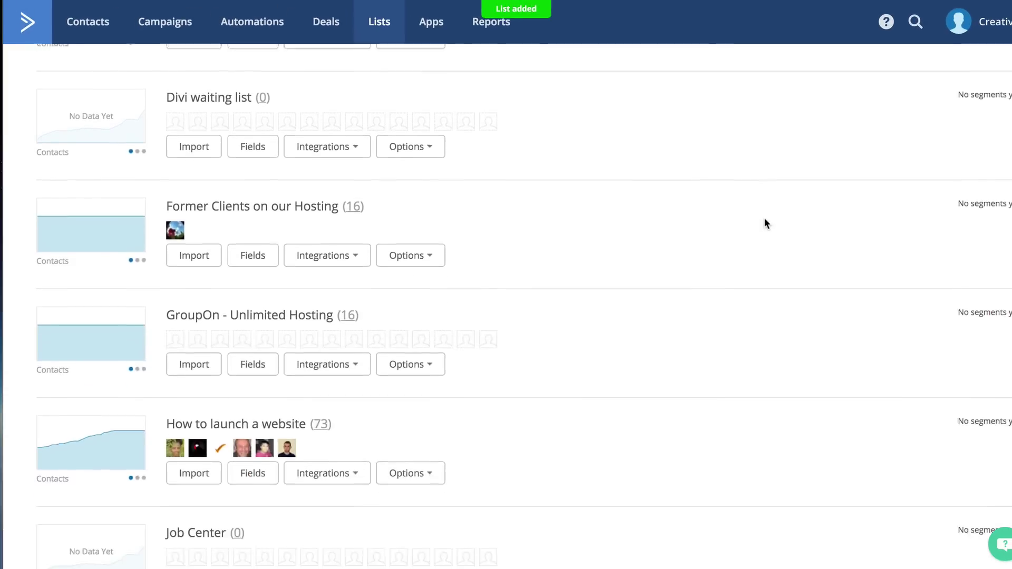
pyautogui.scroll(-7, 764, 217)
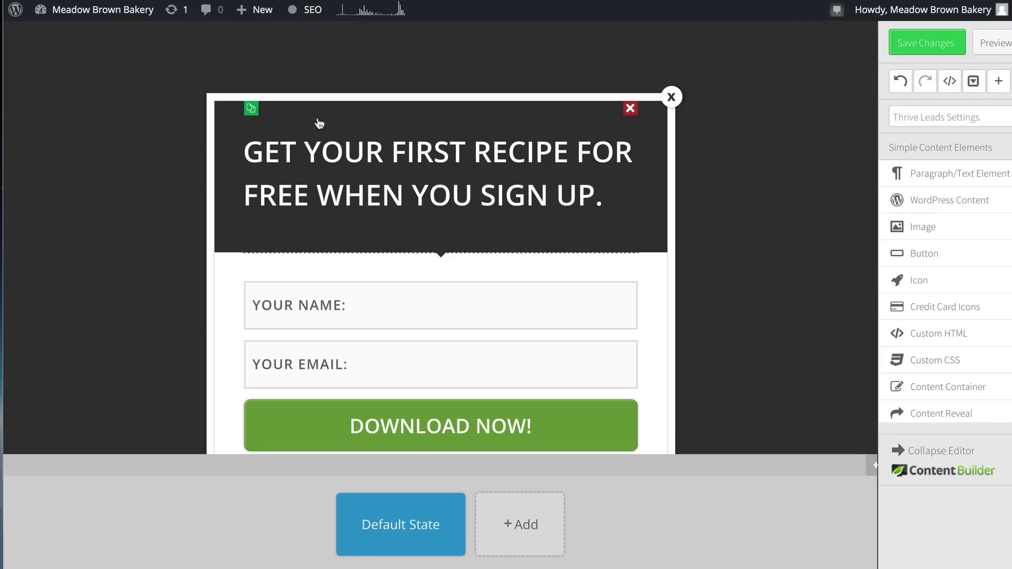
# Step: Start a new API service connection for the signup form and go to its setup page
pyautogui.click(368, 305)
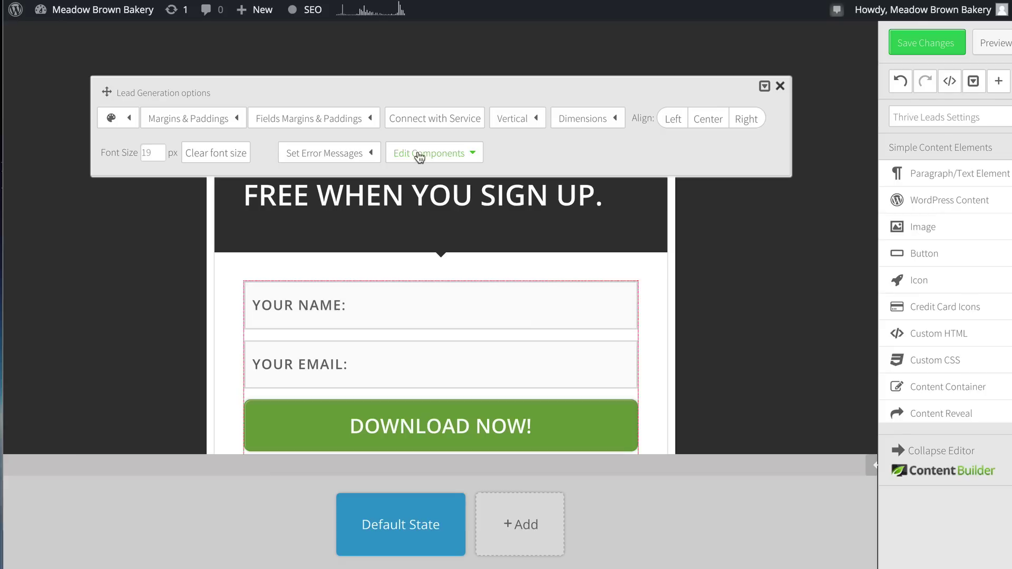
pyautogui.click(417, 117)
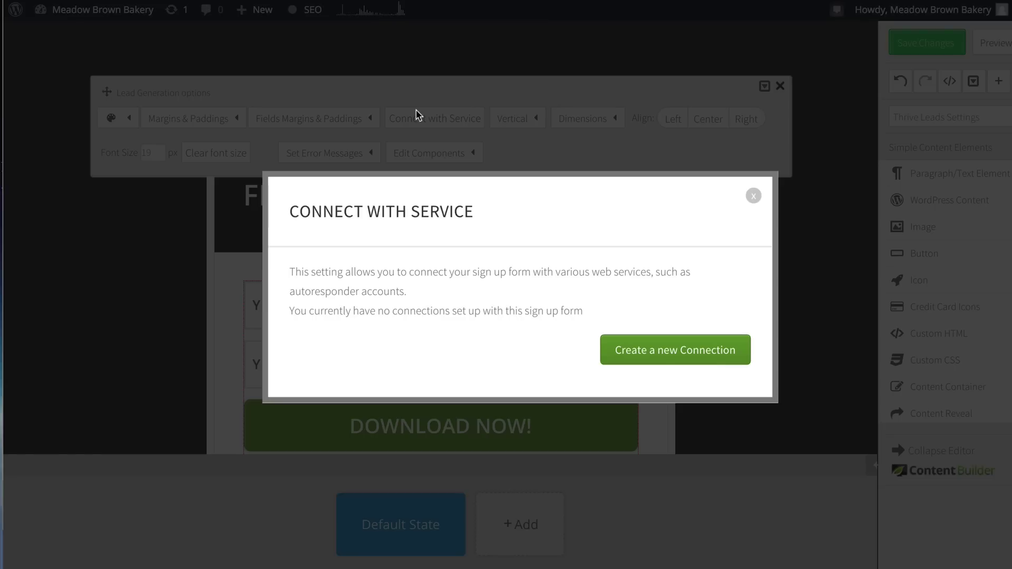
pyautogui.click(644, 355)
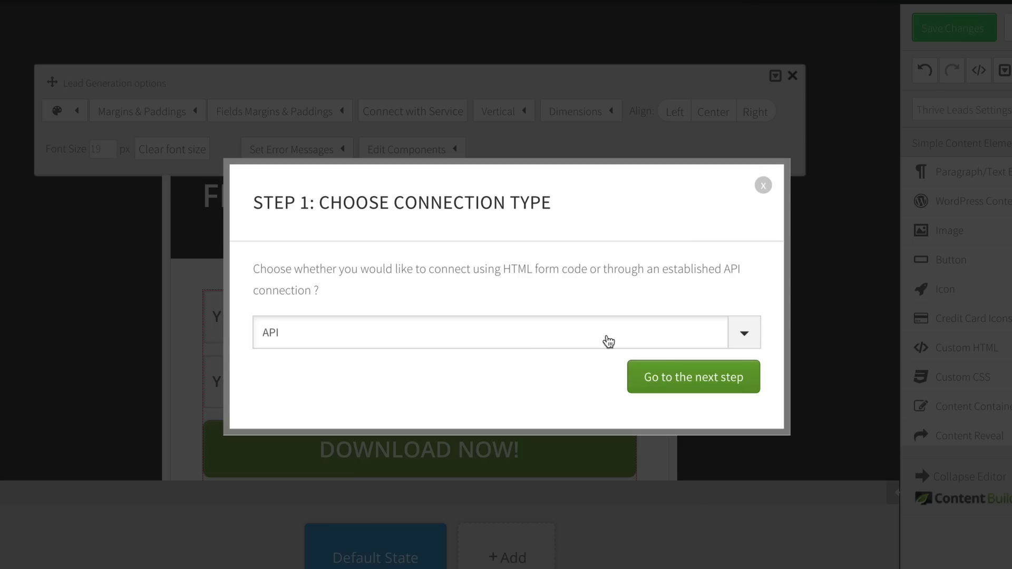
pyautogui.click(670, 390)
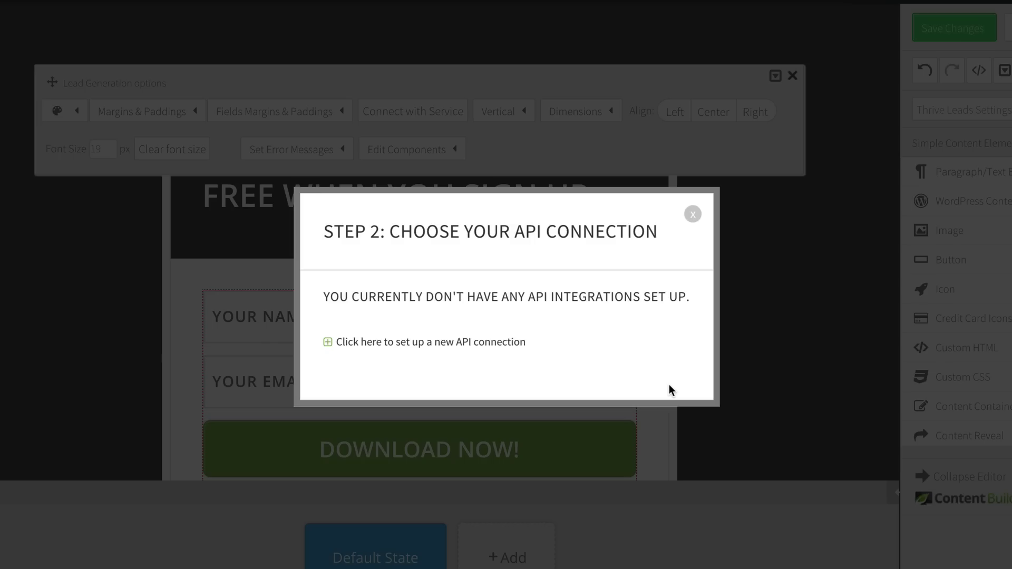
pyautogui.click(364, 342)
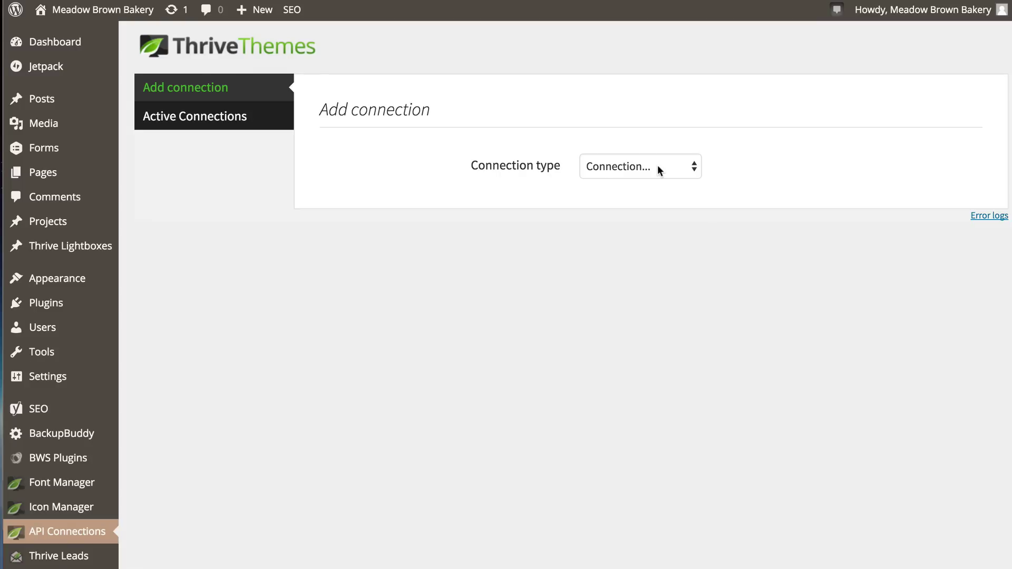
# Step: Choose ActiveCampaign as the new connection's type
pyautogui.click(656, 165)
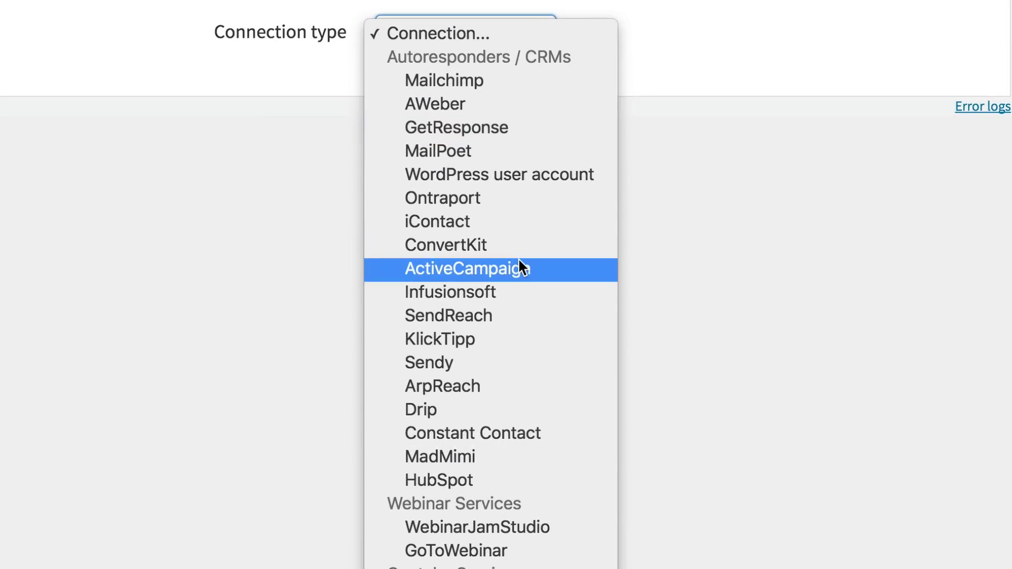
pyautogui.click(497, 268)
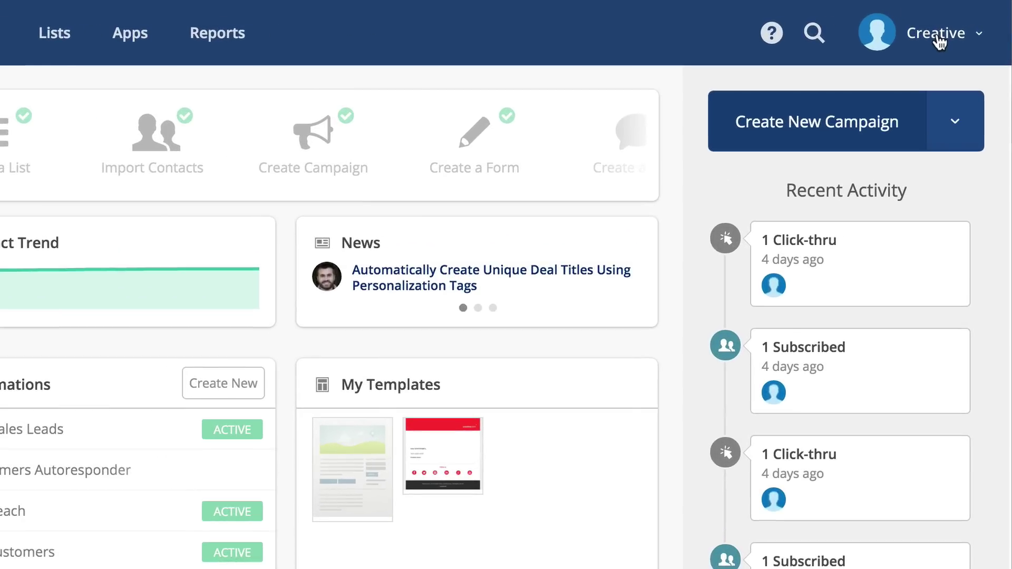
# Step: Open ActiveCampaign's Developer settings and select the API Access URL to copy
pyautogui.click(937, 36)
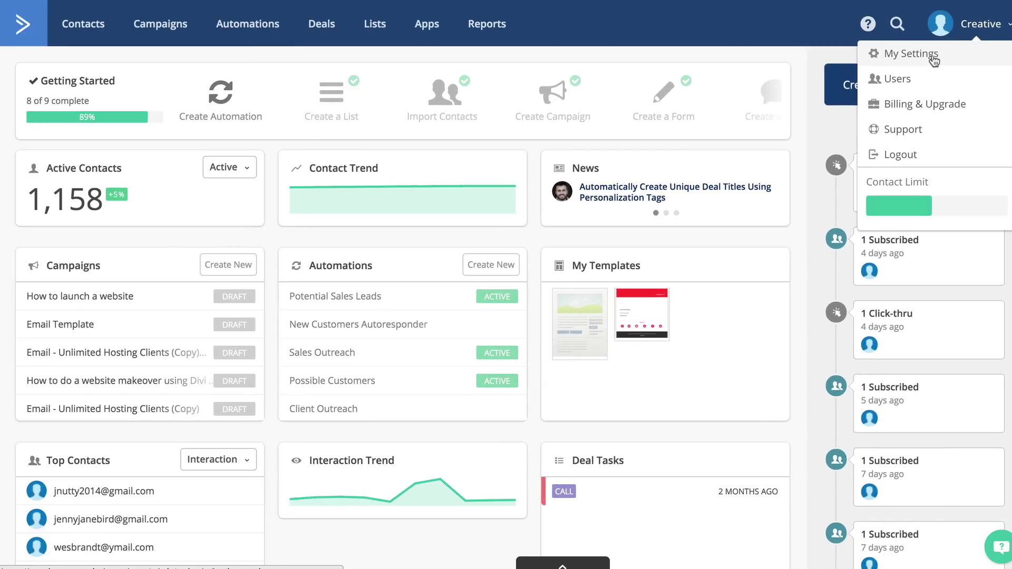
pyautogui.click(932, 59)
pyautogui.click(86, 249)
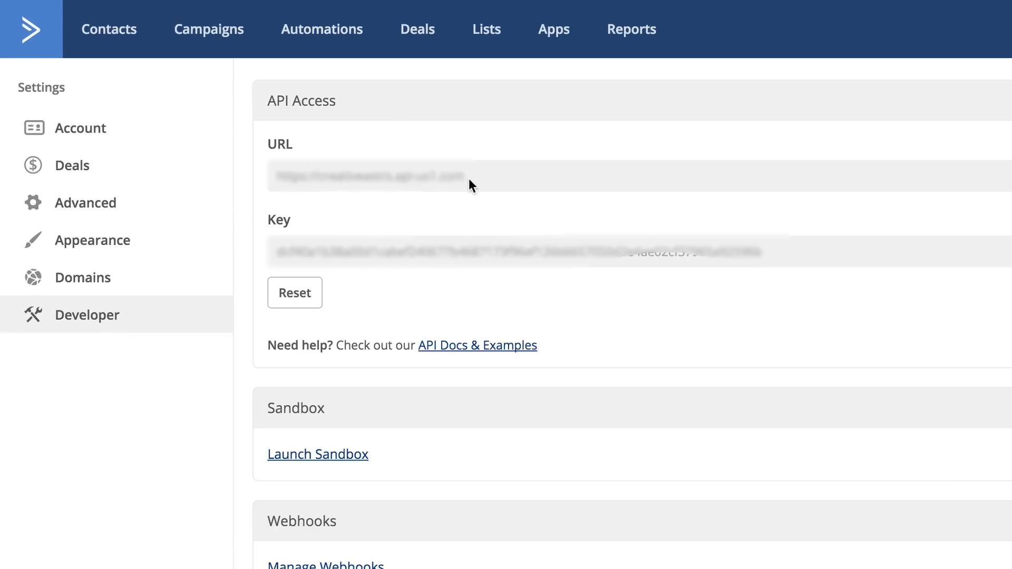
pyautogui.moveTo(469, 178); pyautogui.dragTo(357, 160)
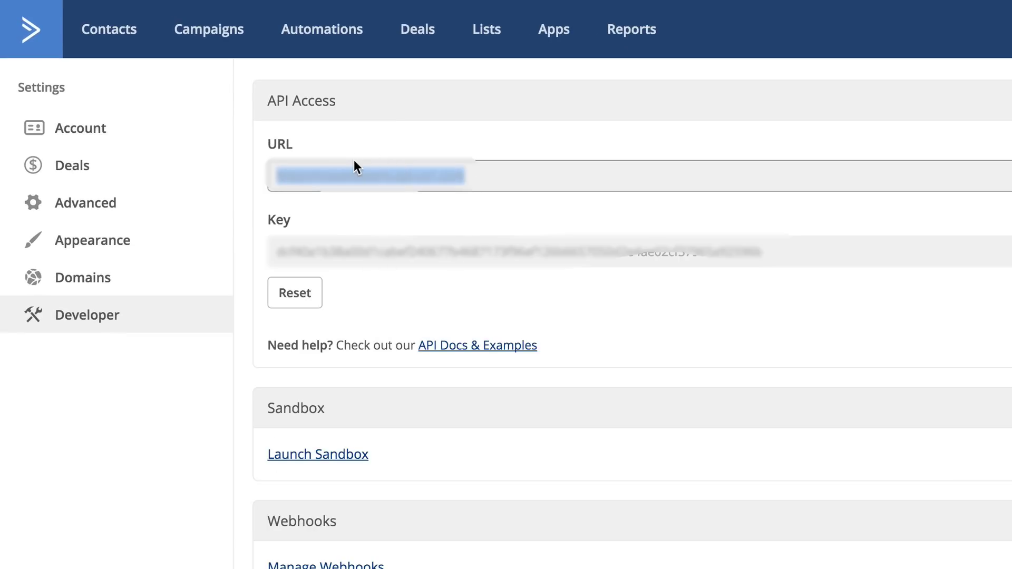
# Step: Paste the ActiveCampaign API URL and Developer-settings API key into the form and connect
pyautogui.click(823, 330)
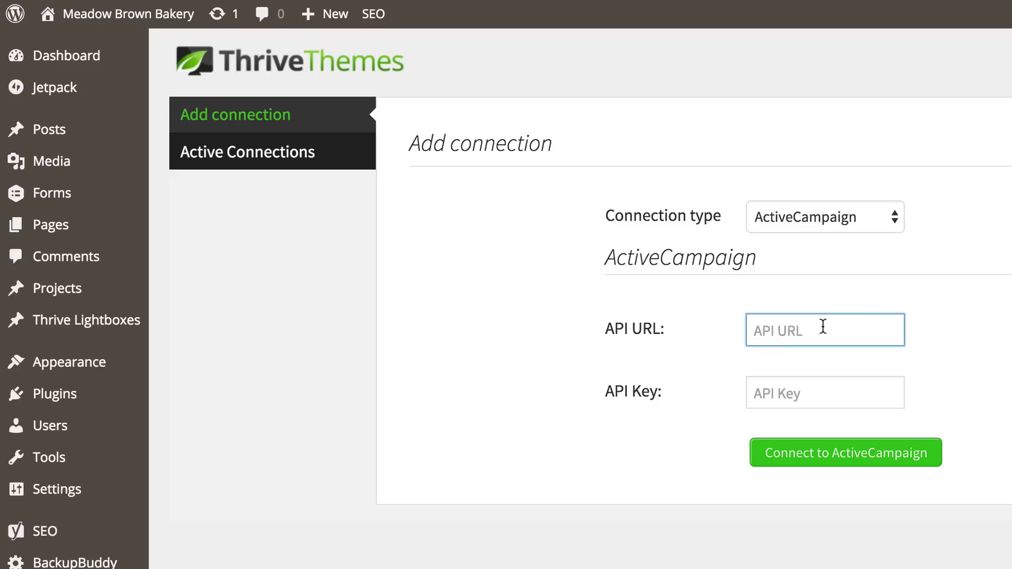
pyautogui.hotkey('ctrl', 'v')
pyautogui.click(817, 395)
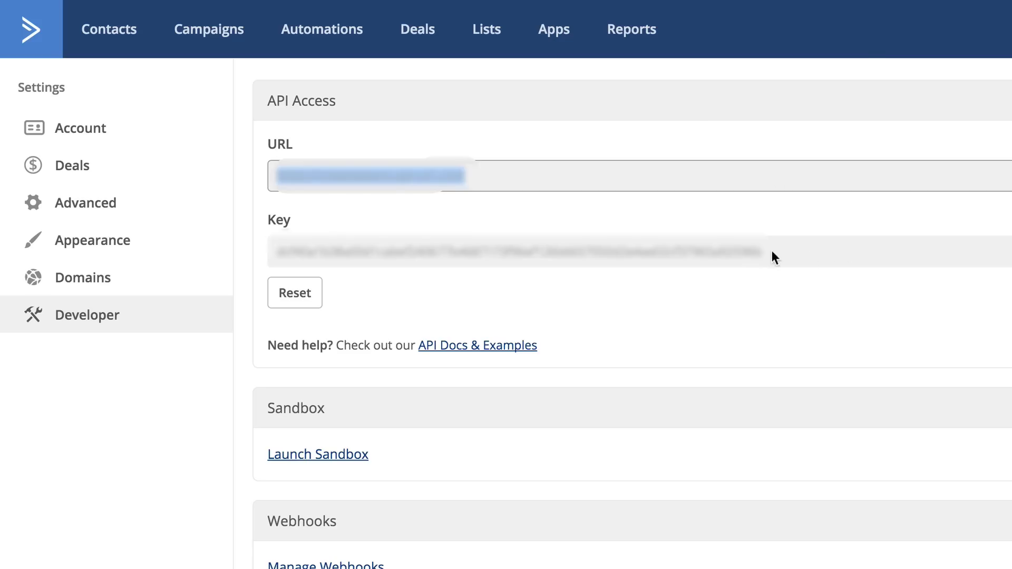
pyautogui.doubleClick(741, 254)
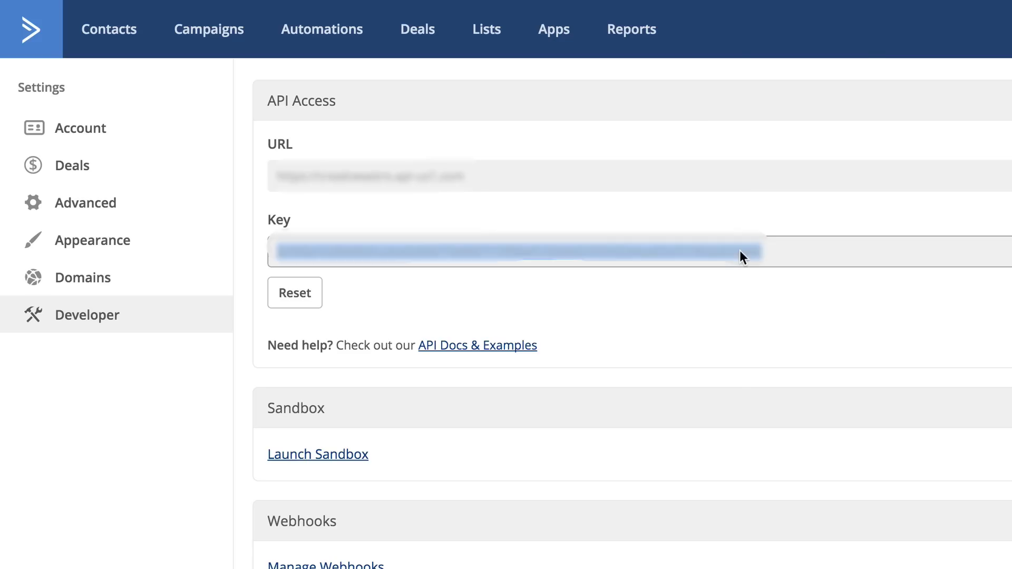
pyautogui.hotkey('ctrl', 'c')
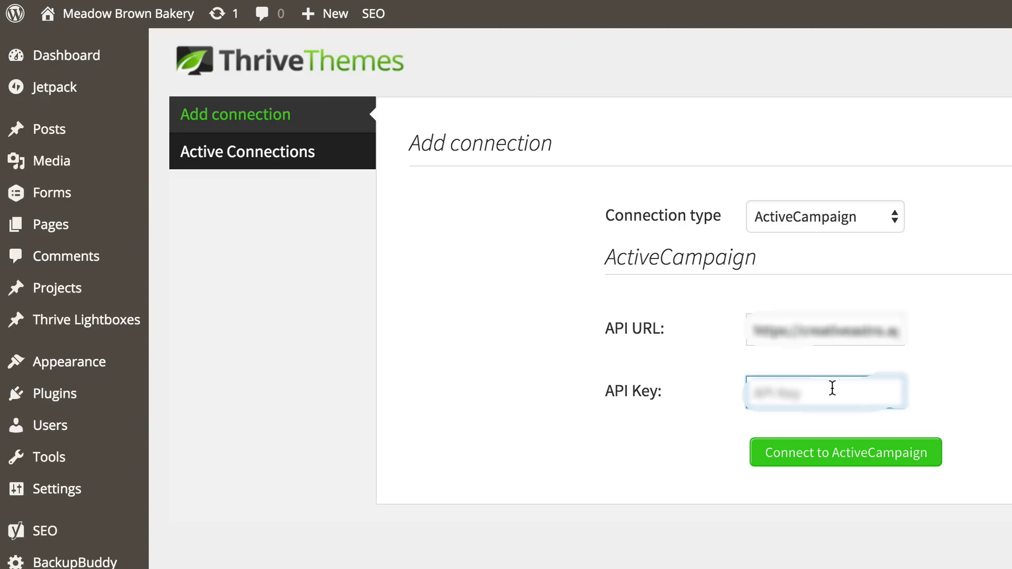
pyautogui.hotkey('ctrl', 'v')
pyautogui.click(851, 459)
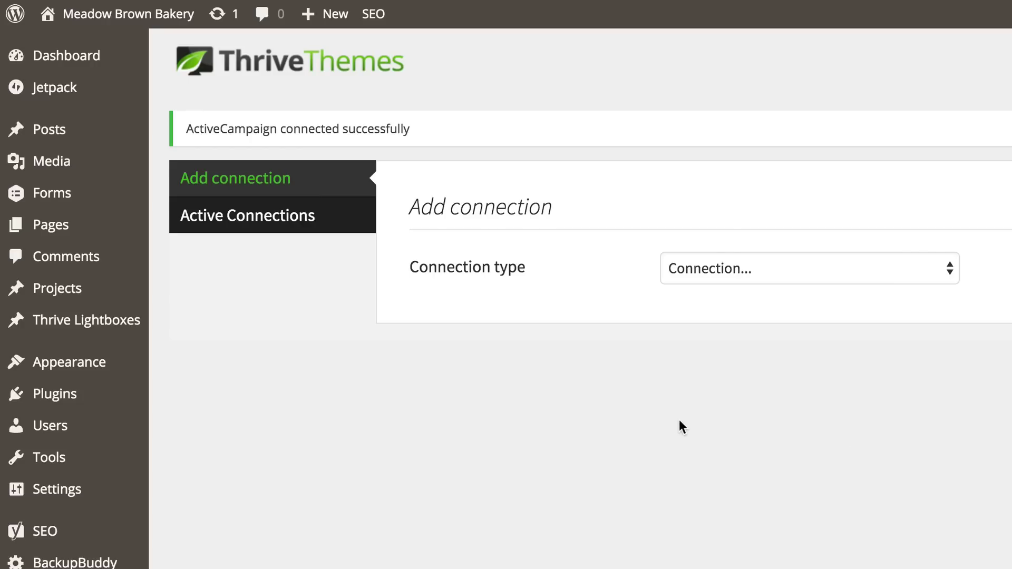
# Step: Check Active Connections, then load meadowbrownbakery.com in a new incognito Chrome window
pyautogui.click(276, 224)
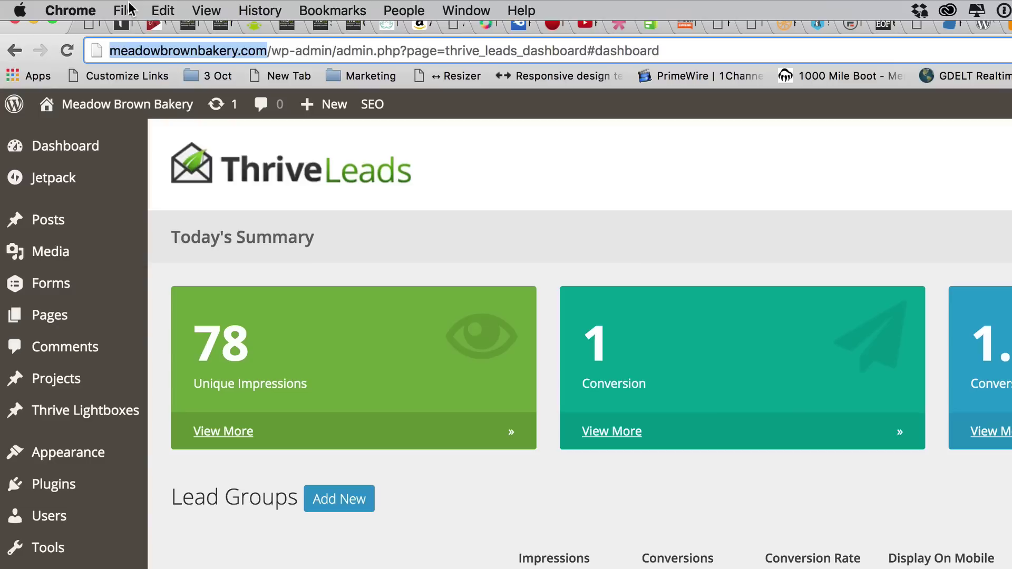
pyautogui.click(123, 11)
pyautogui.click(183, 72)
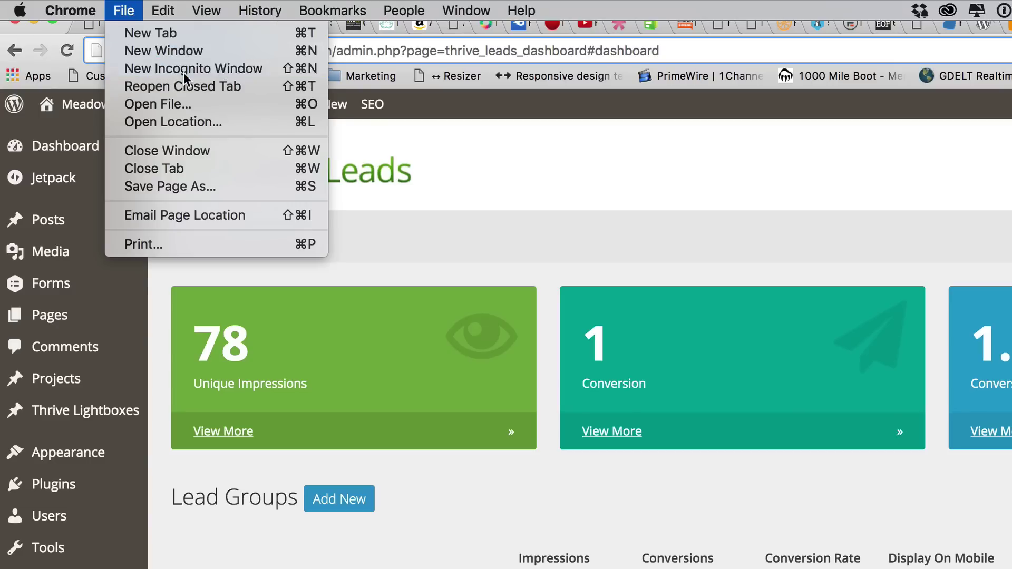
pyautogui.write('meadowbrownbakery.com')
pyautogui.press('Return')
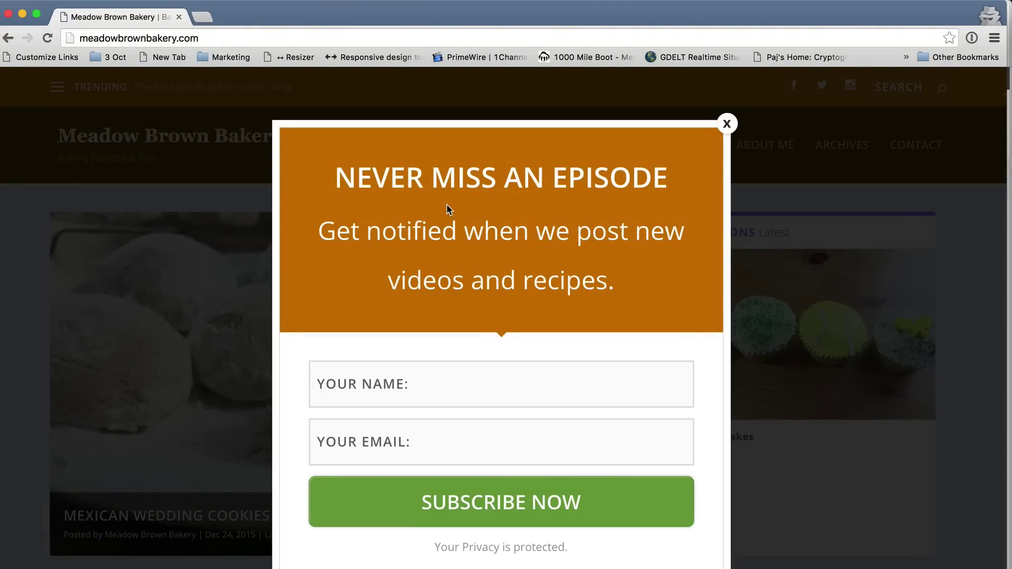
# Step: Click into the Never Miss an Episode lightbox's Your Name and Your Email fields
pyautogui.click(408, 385)
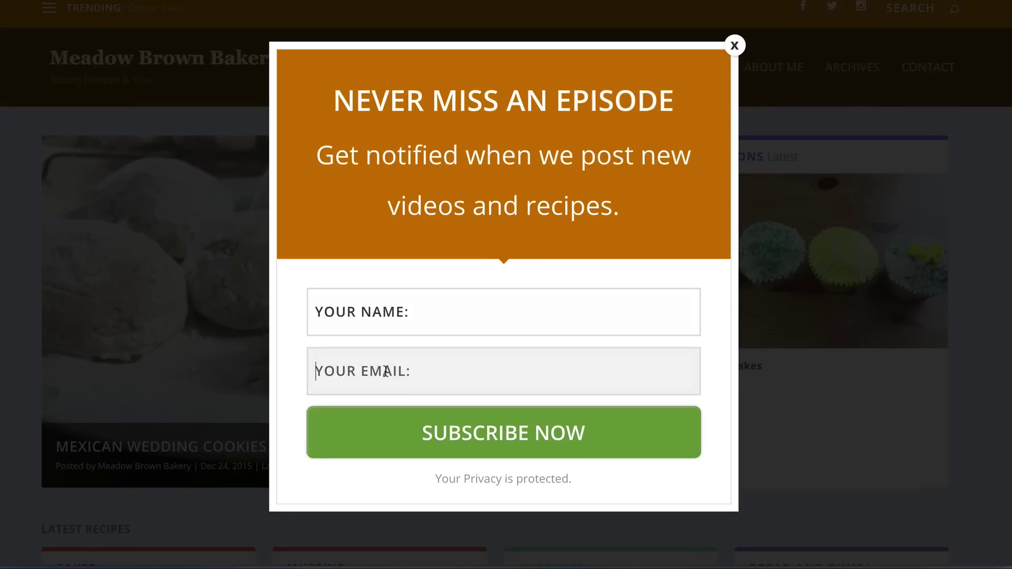
pyautogui.click(387, 415)
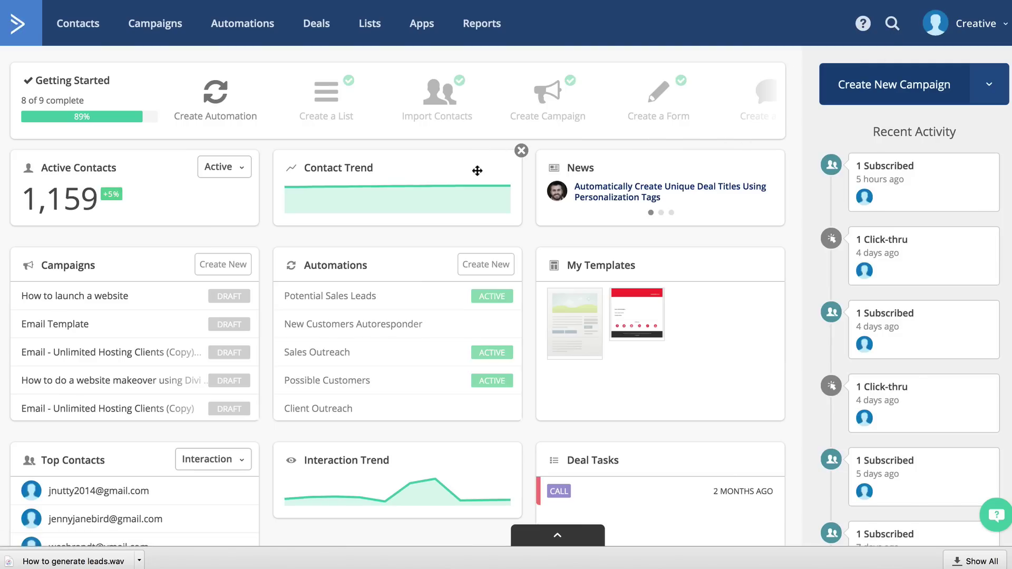
# Step: Open ActiveCampaign Lists and scroll down to the Meadow Members list
pyautogui.click(373, 25)
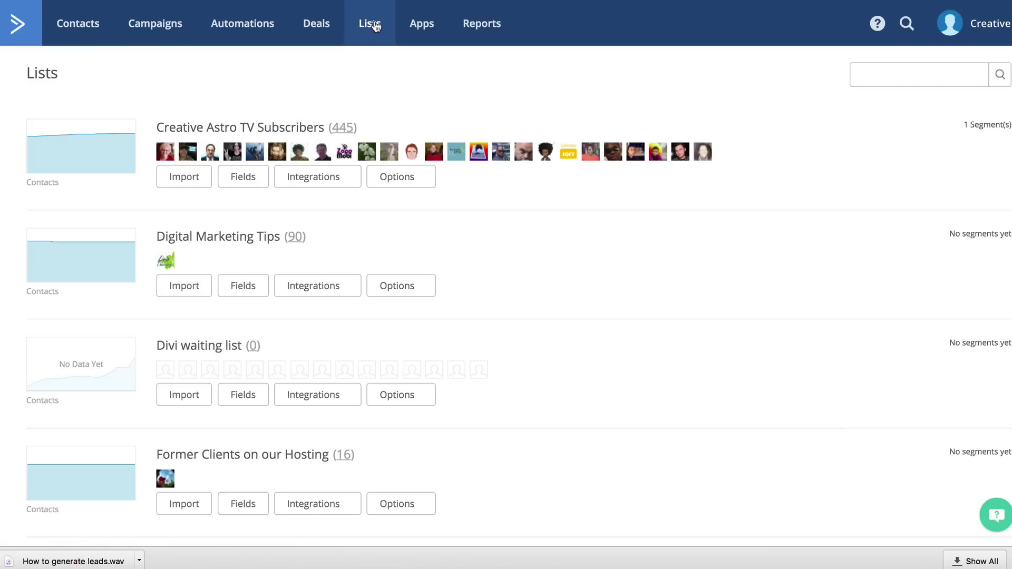
pyautogui.scroll(-1, 409, 187)
pyautogui.scroll(-8, 410, 186)
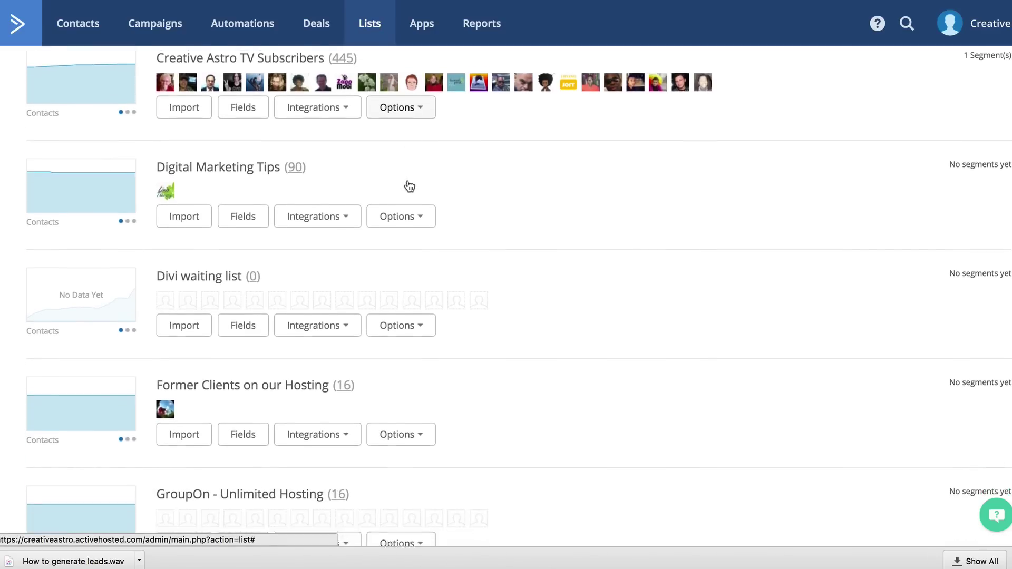
pyautogui.scroll(-5, 410, 186)
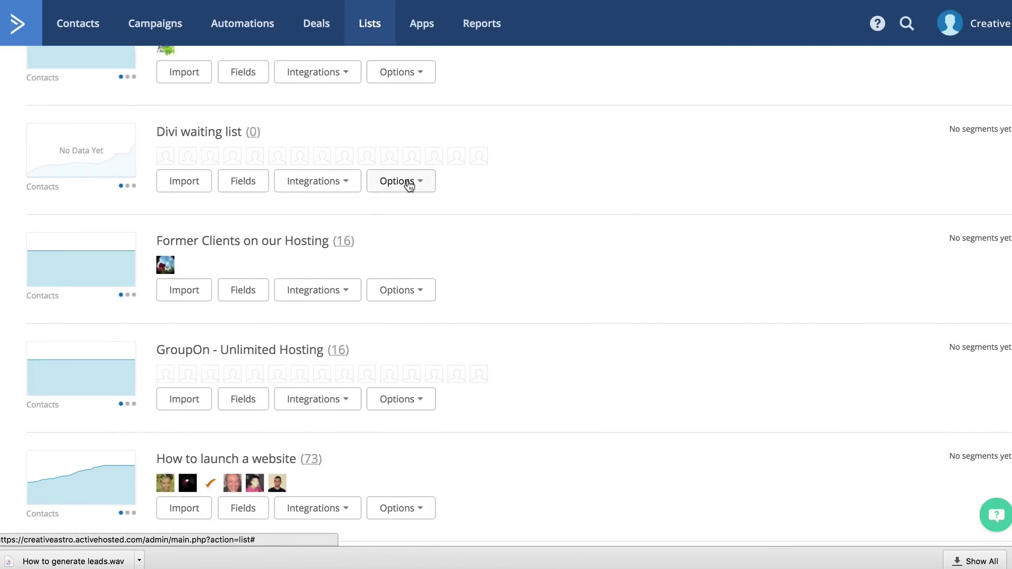
pyautogui.scroll(-10, 410, 185)
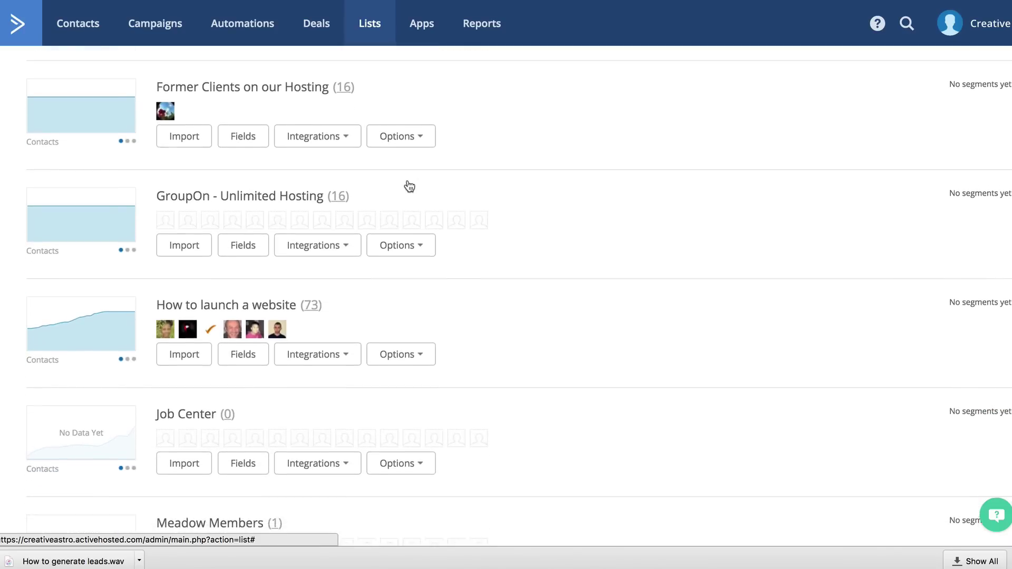
pyautogui.scroll(-3, 408, 181)
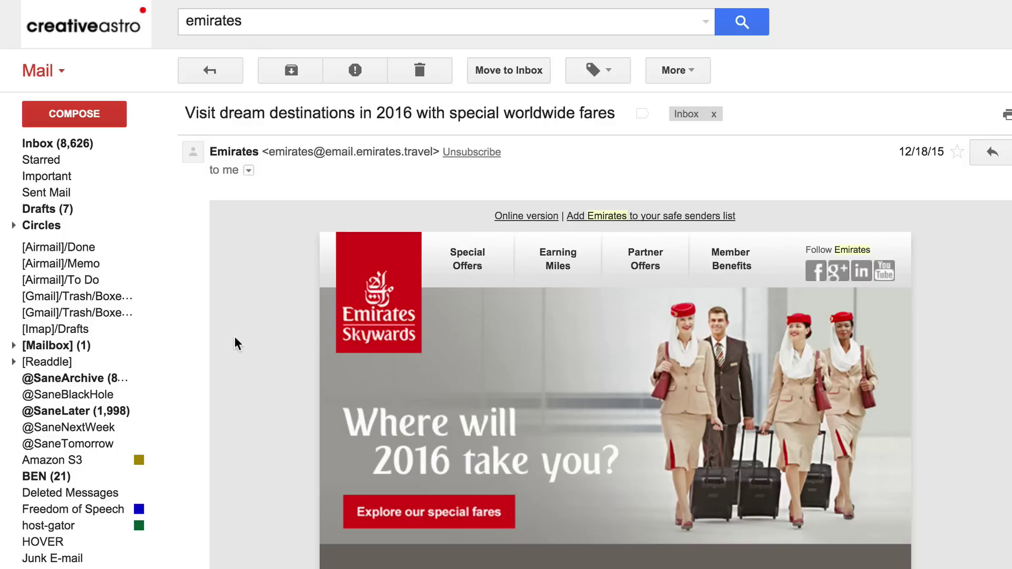
pyautogui.scroll(-5, 235, 343)
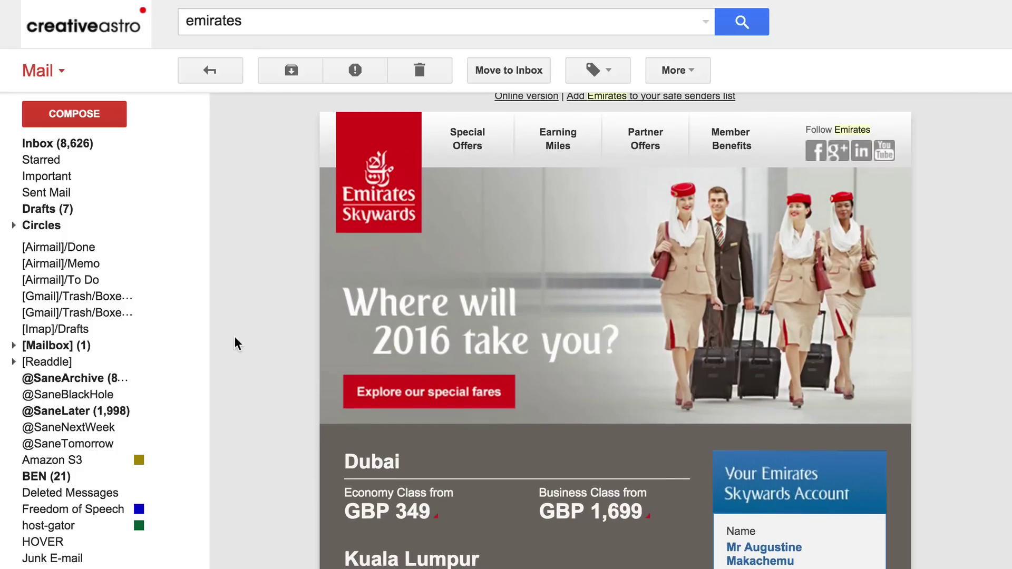
pyautogui.scroll(-10, 236, 341)
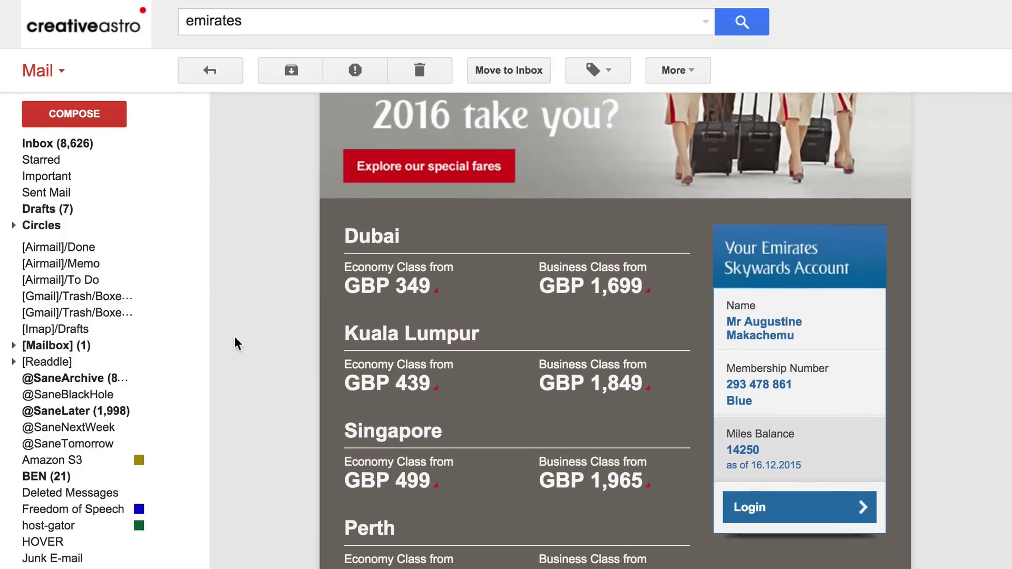
pyautogui.scroll(-3, 235, 342)
pyautogui.scroll(-2, 235, 342)
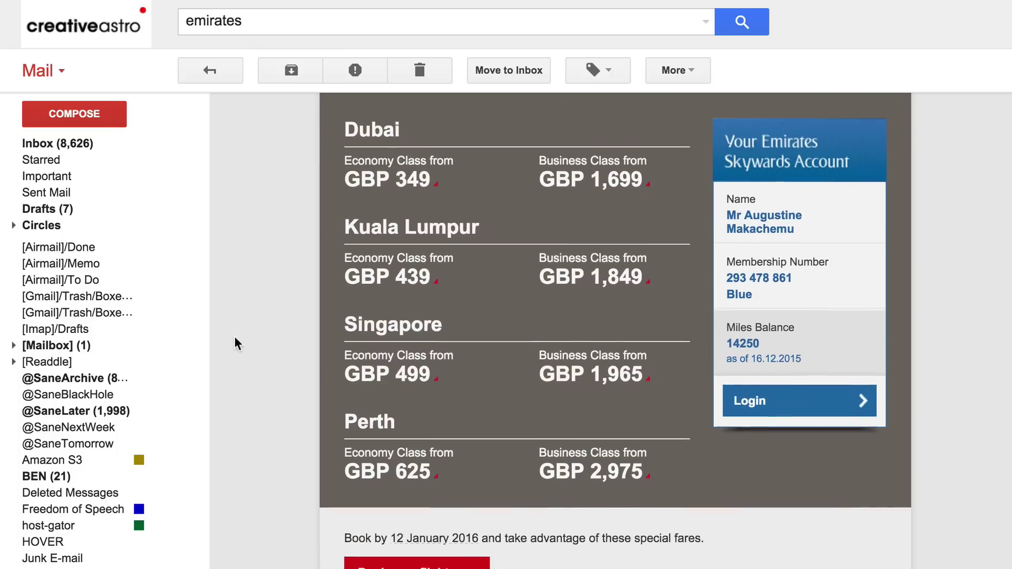
pyautogui.scroll(-2, 235, 343)
pyautogui.scroll(11, 237, 343)
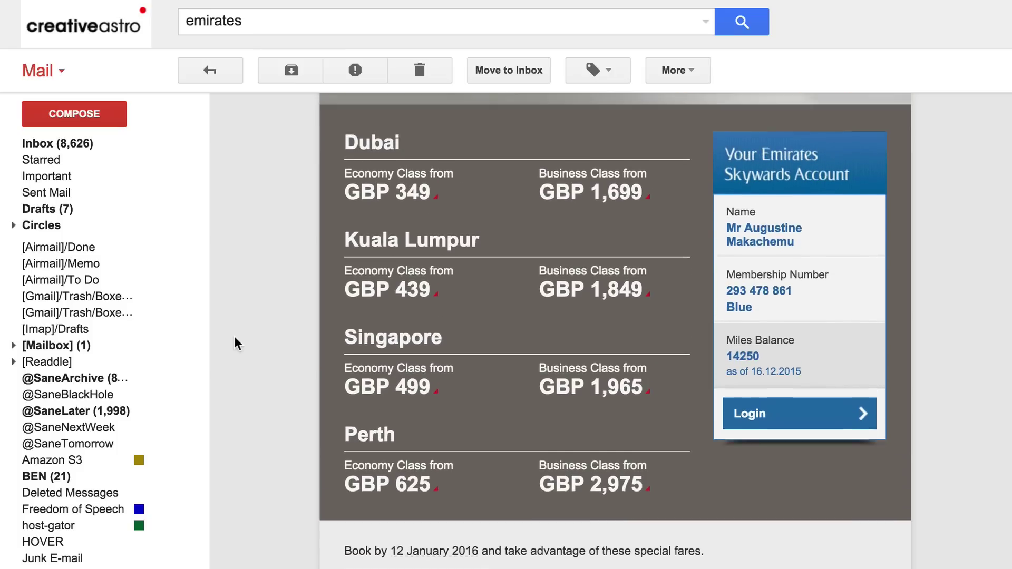
pyautogui.scroll(5, 237, 344)
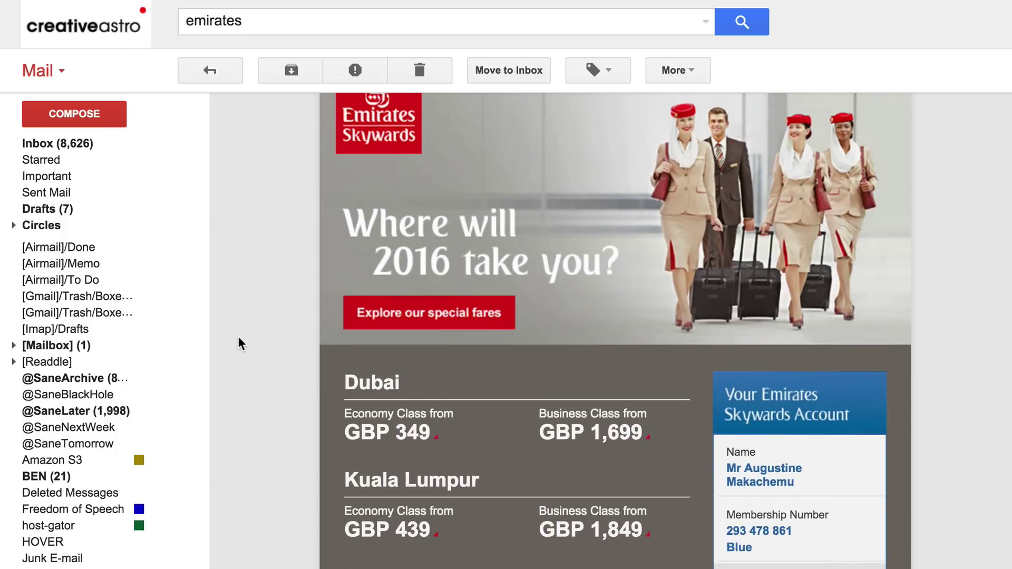
pyautogui.scroll(3, 240, 344)
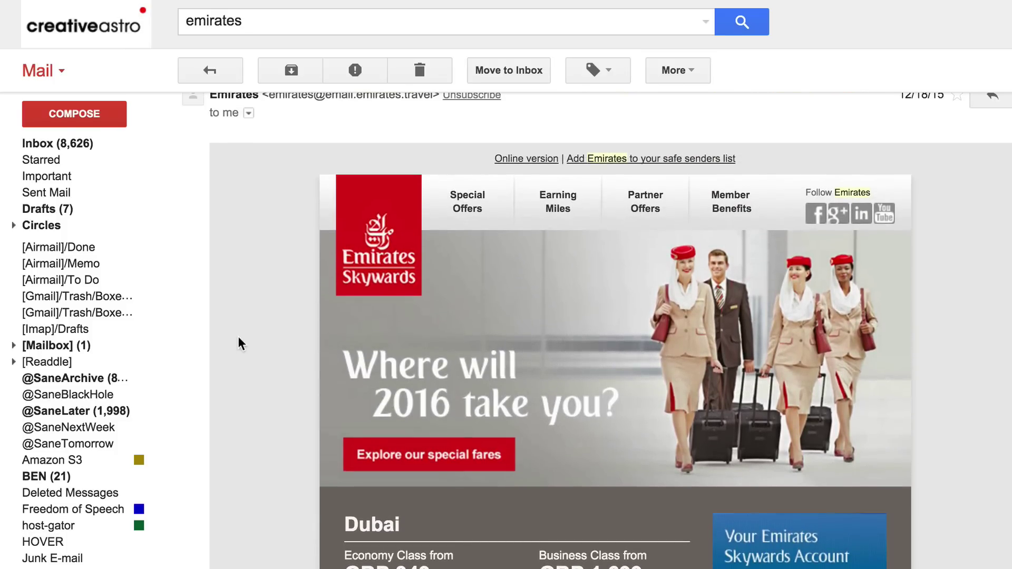